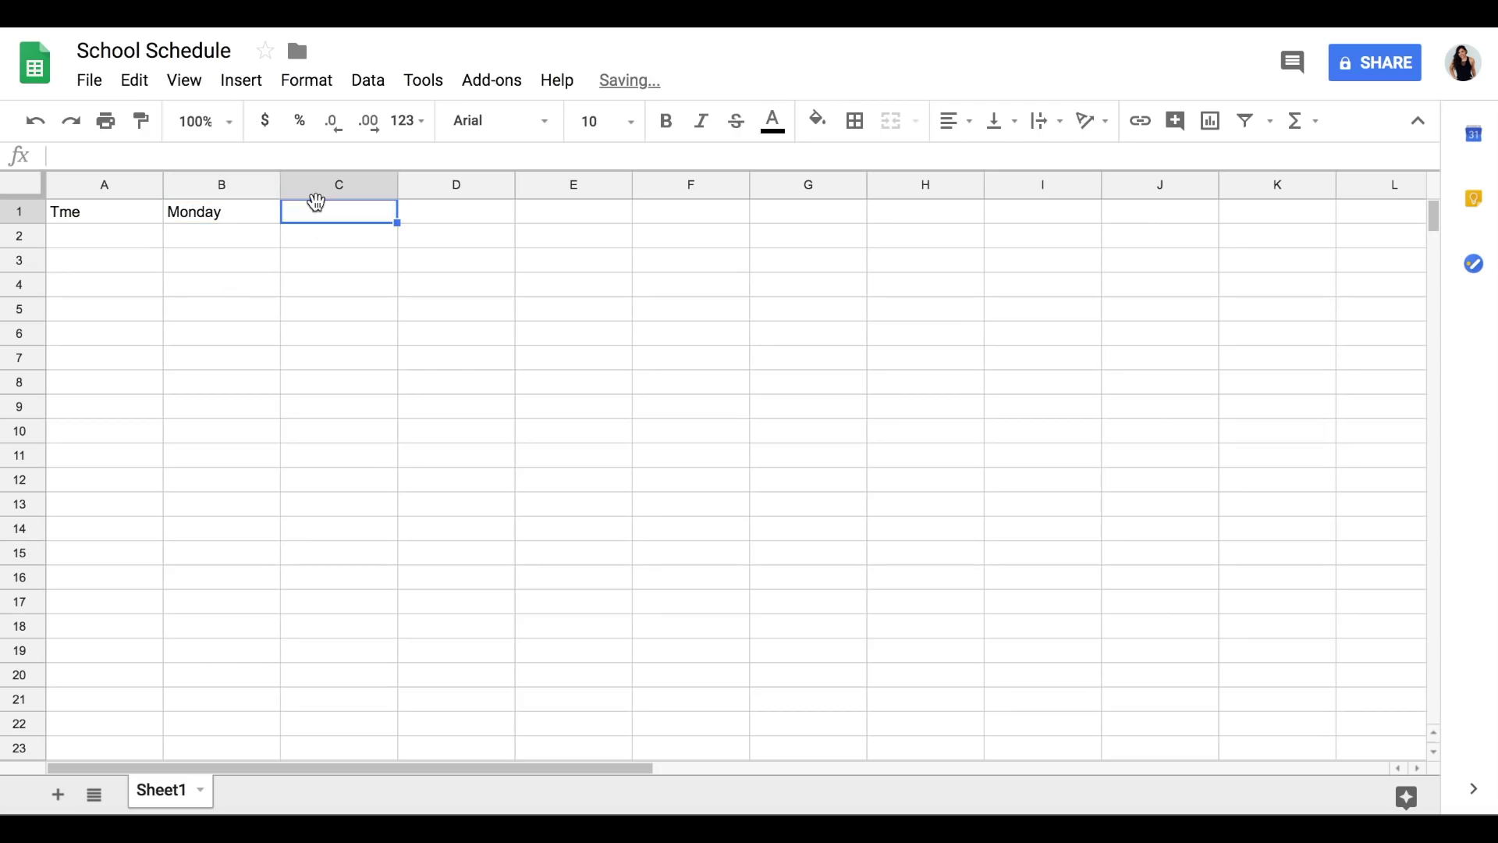
- Add Tuesday, Wednesday, Thursday and Friday headings across C1:F1
text(Tuesday)
click(455, 221)
text(Wednesday)
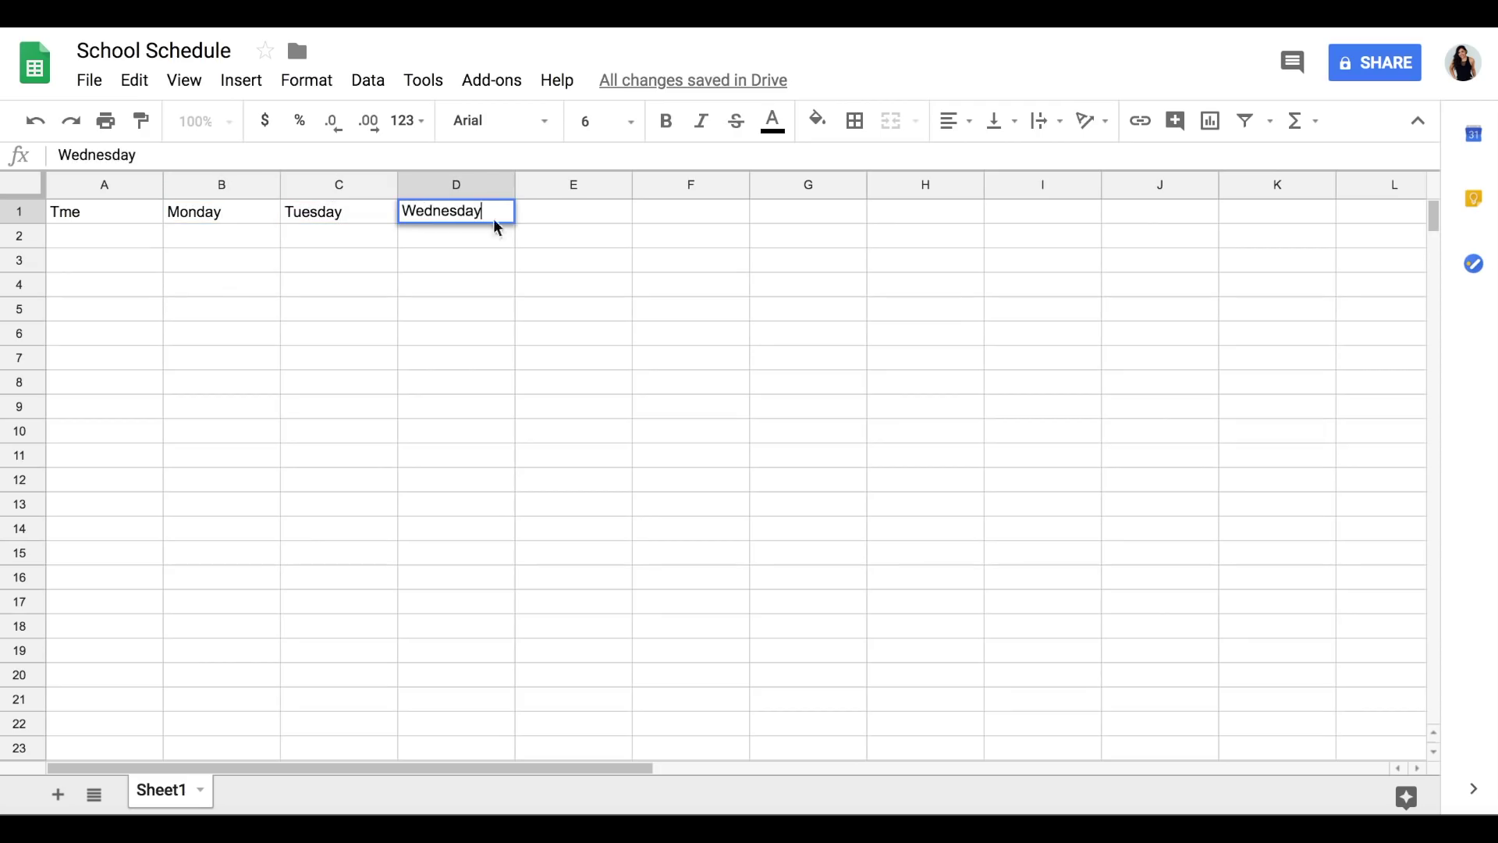
key(Tab)
text(T)
click(656, 217)
text(Frida)
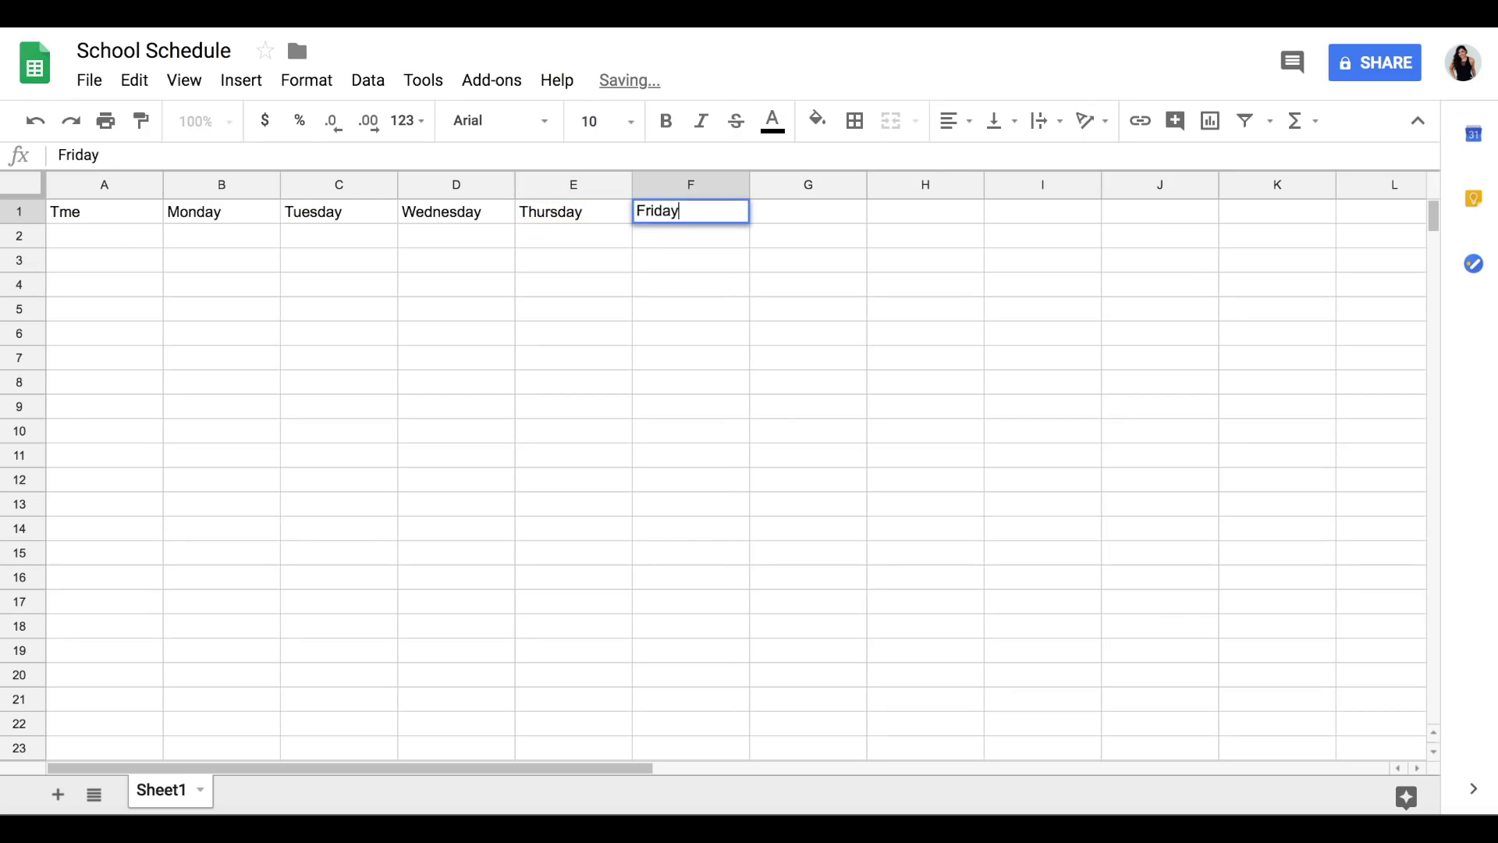
text(y)
- Fill column A with hourly times from 7:00 AM down to 9:00 PM
click(102, 244)
text(7 am)
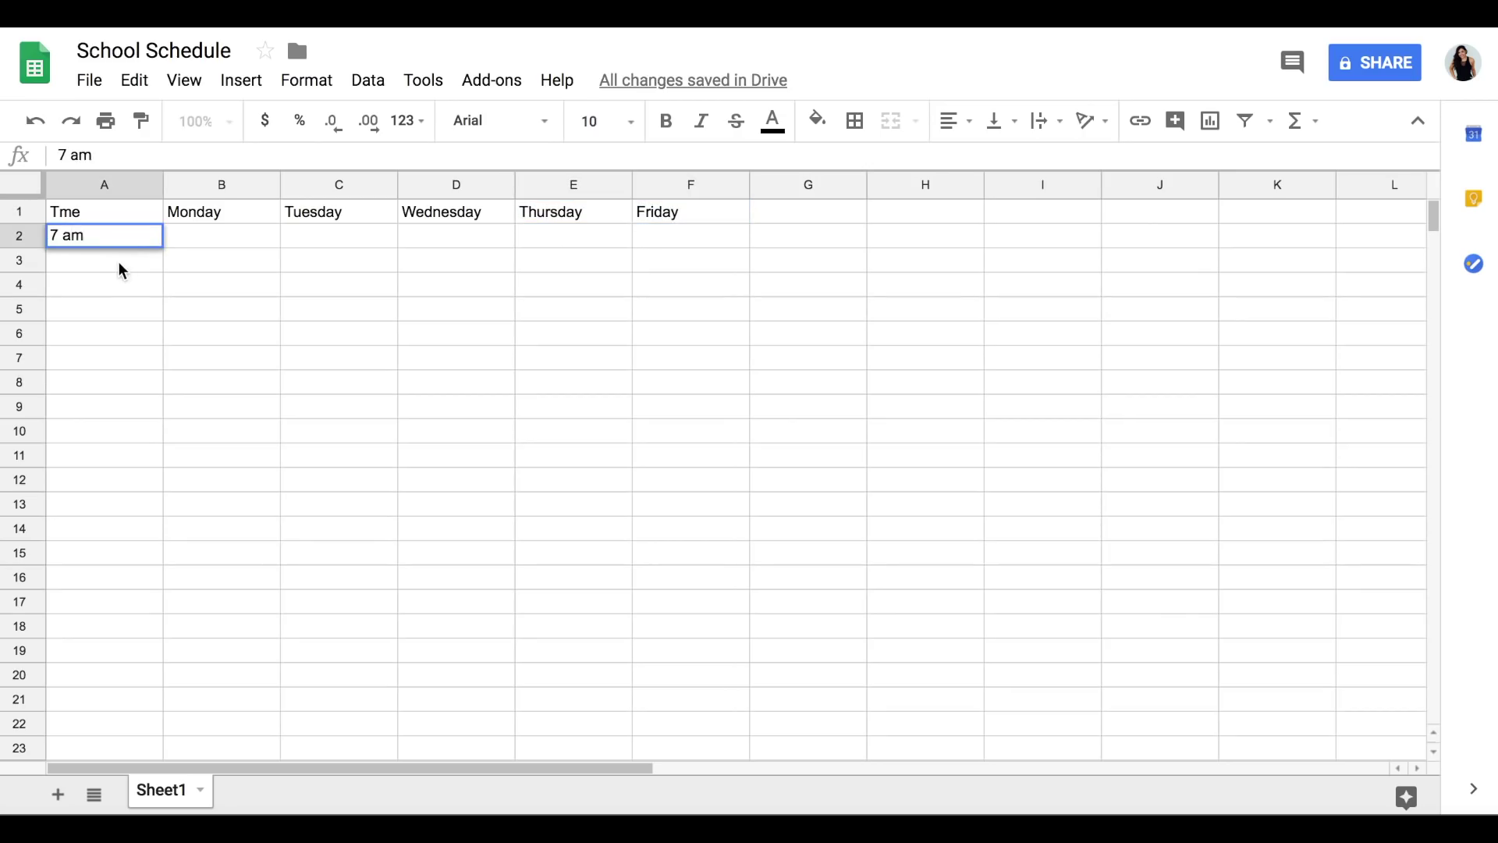
click(122, 271)
key(Return)
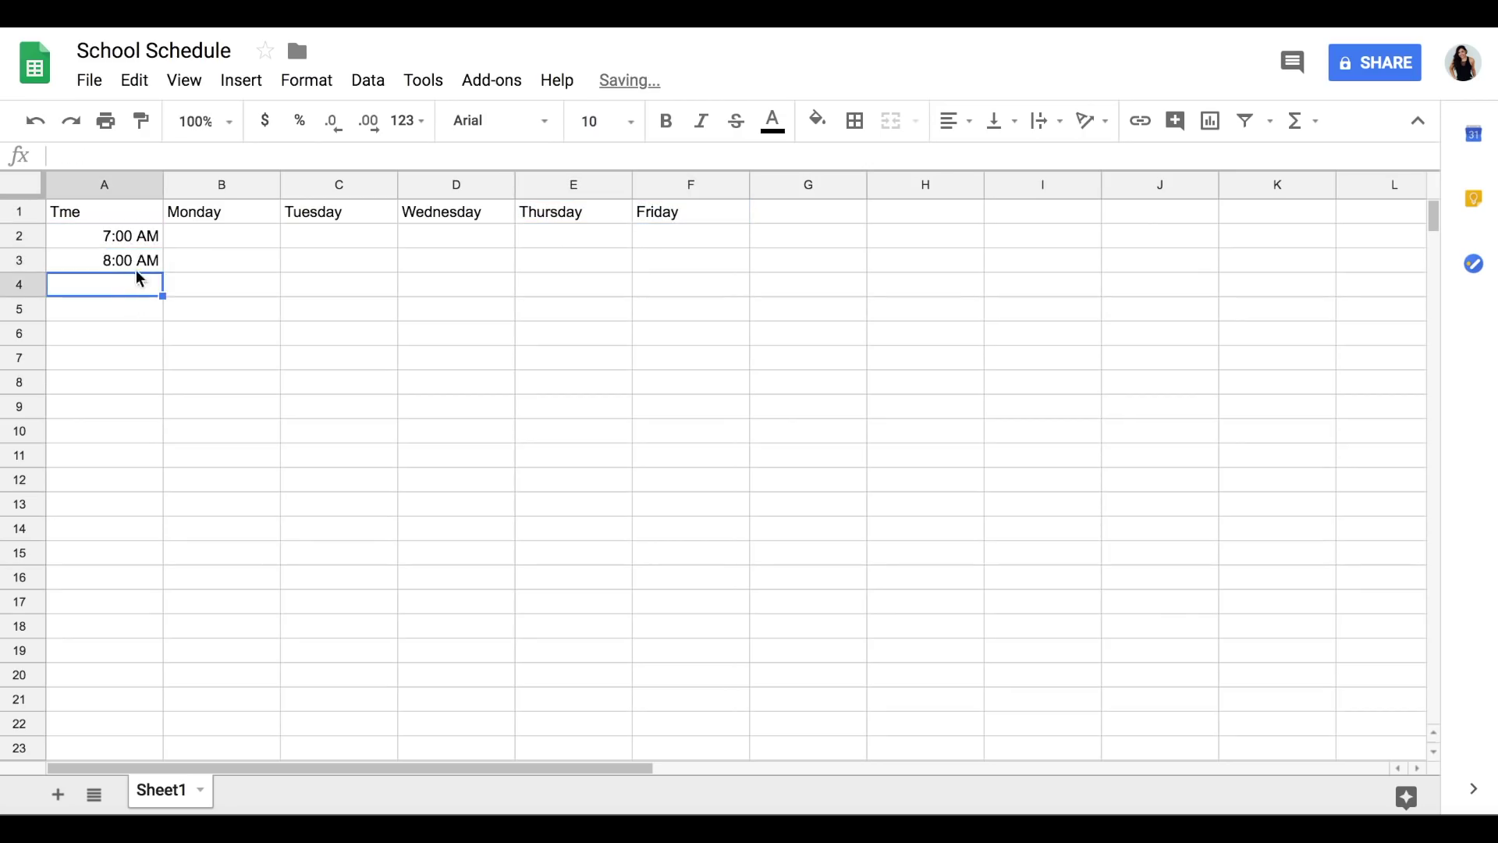
click(143, 264)
drag(162, 272, 160, 591)
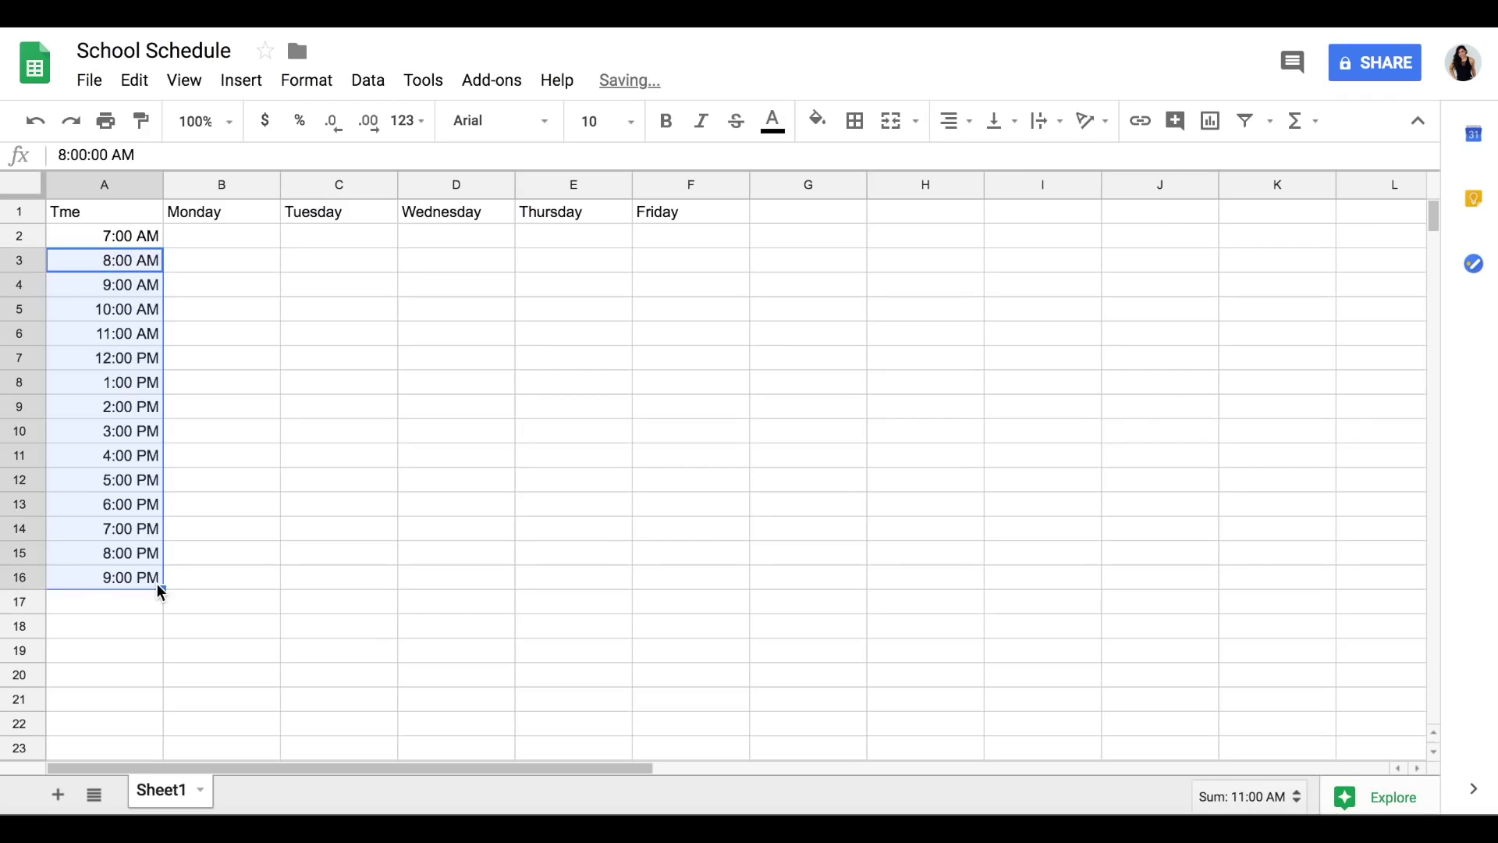
click(186, 264)
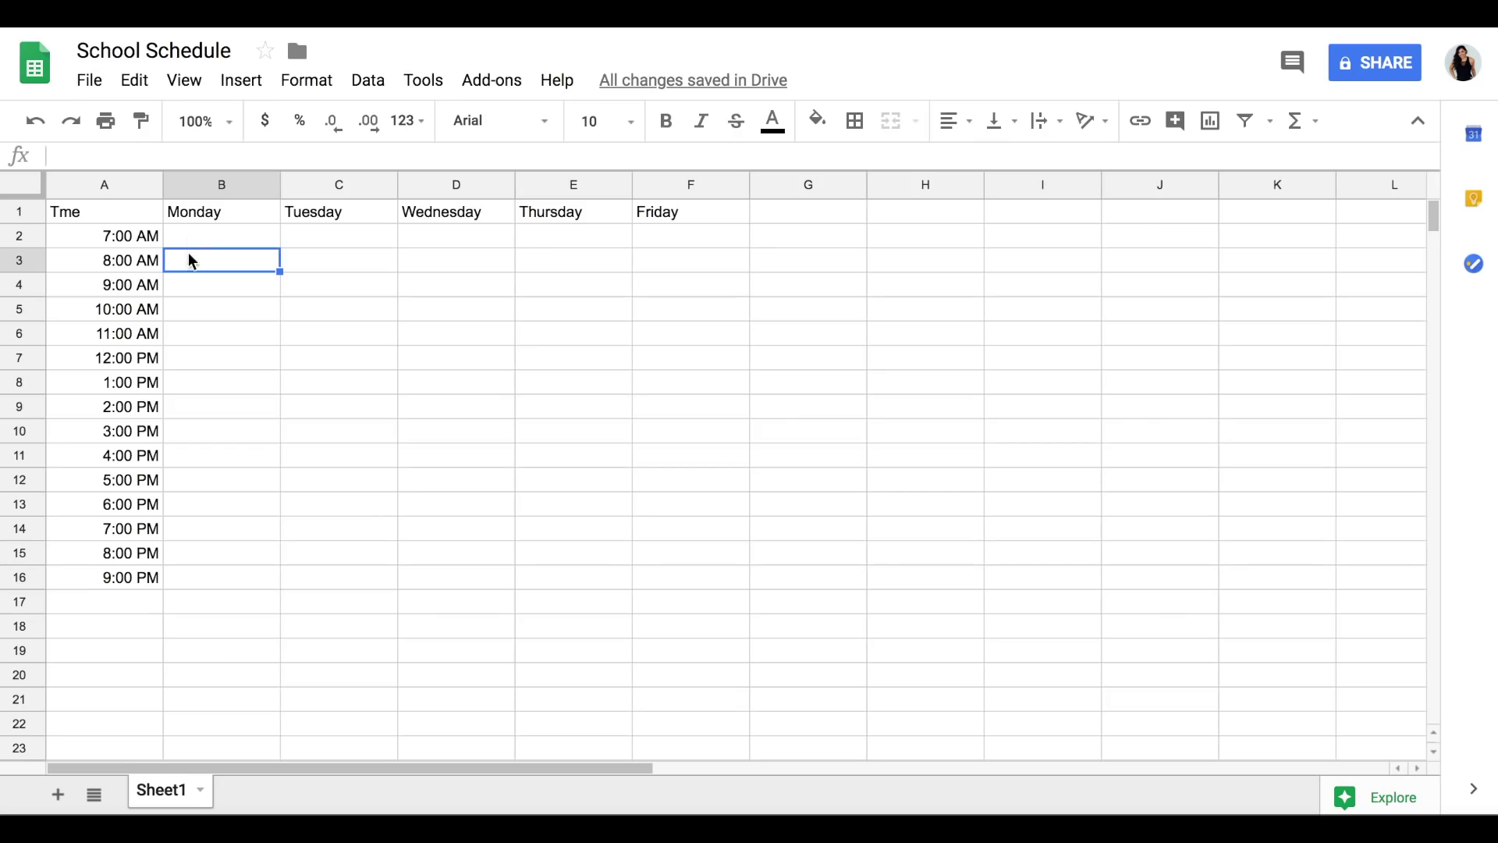
- Enter Law and Math alternating across the 8:00 AM row
text(Law)
click(447, 274)
click(669, 257)
text(Law)
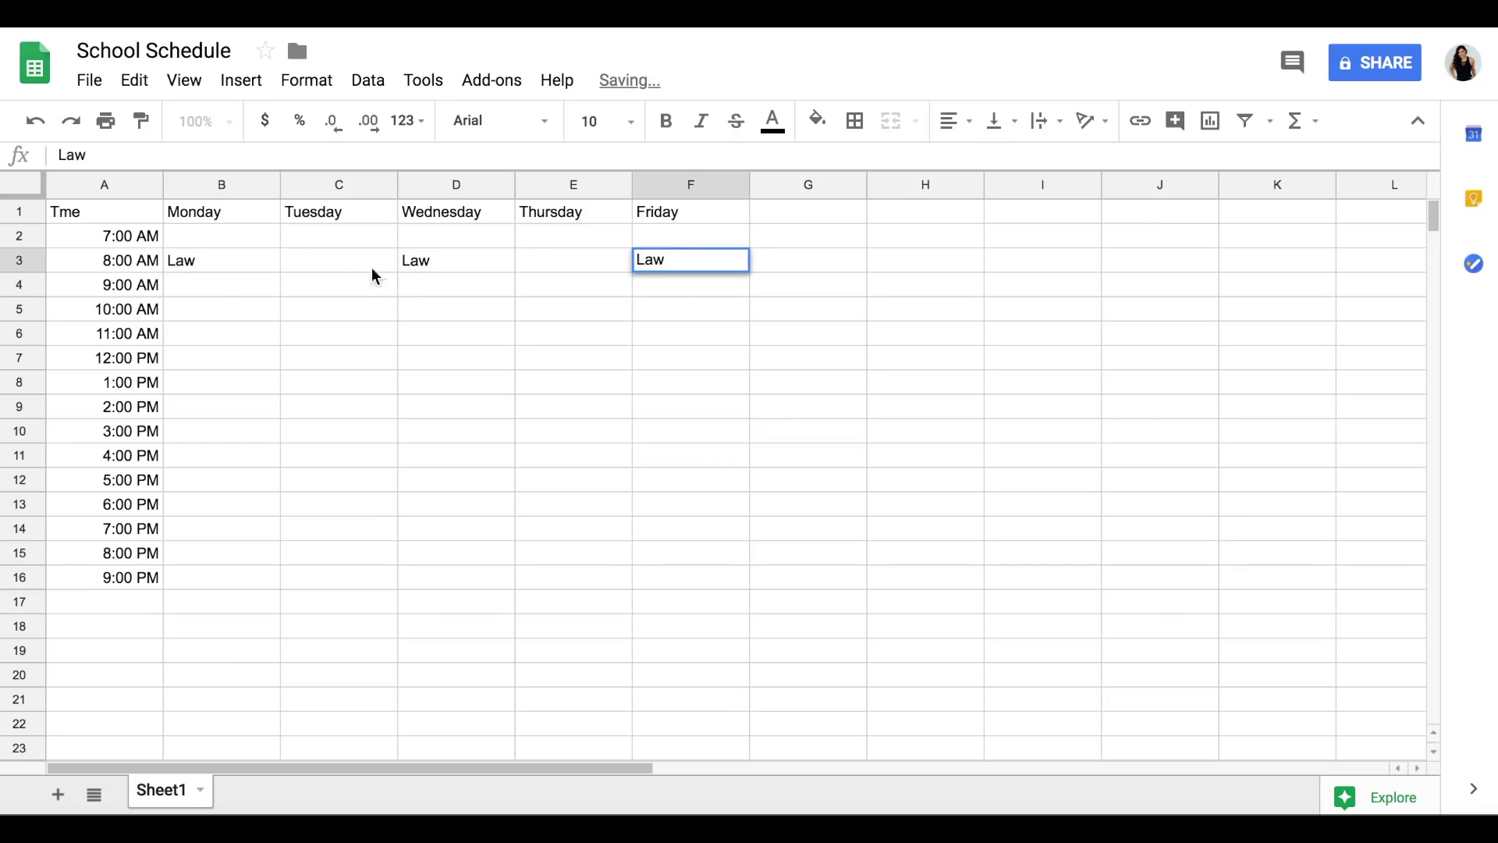
click(370, 267)
text(Math)
click(550, 266)
text(Math)
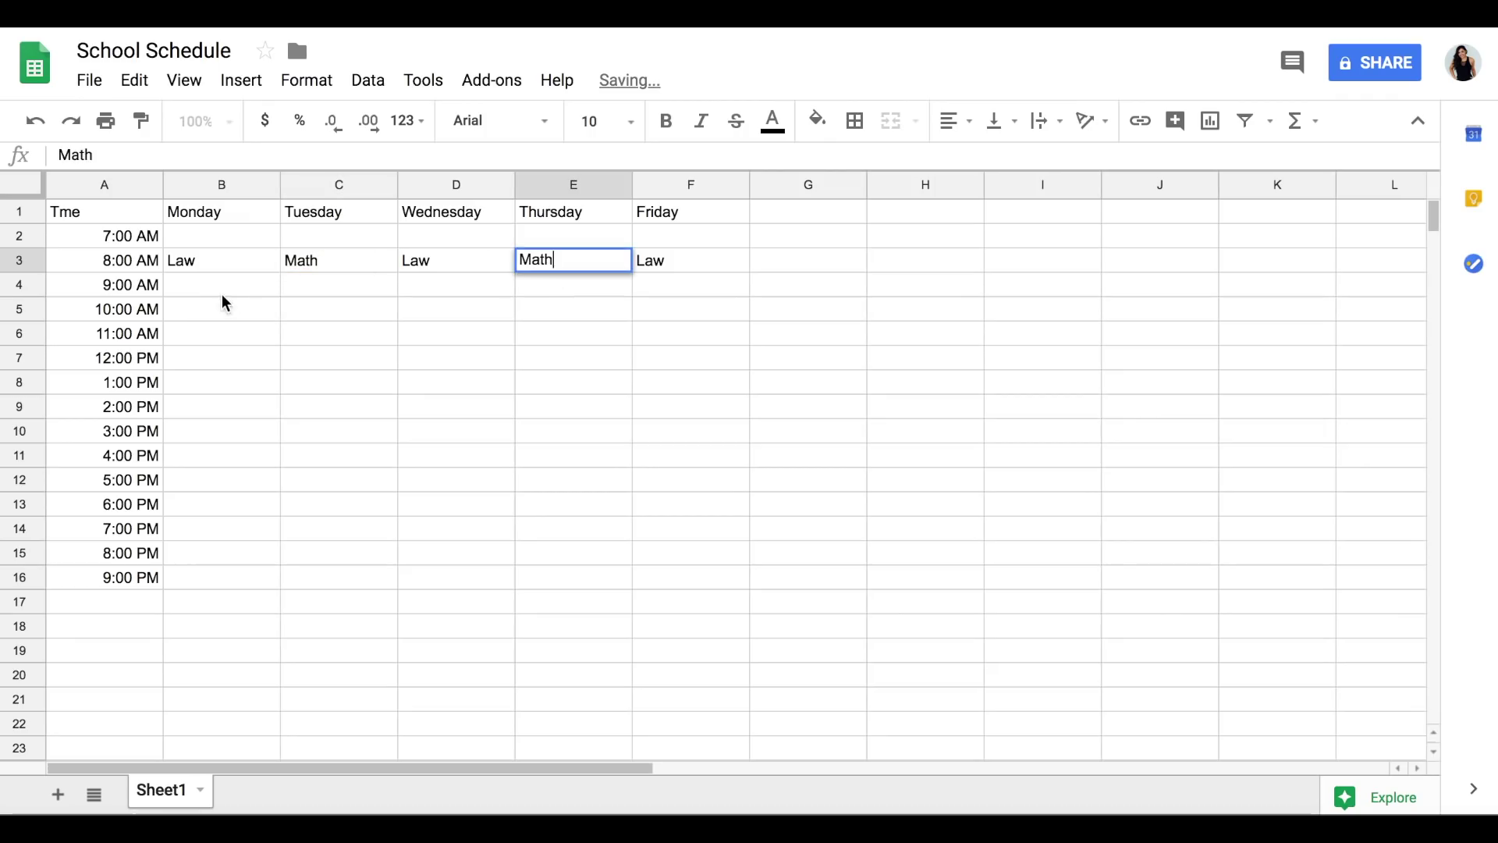
- Add ENL at 2:00 PM and Bible at 3:00 PM for Monday and Wednesday
click(184, 412)
text(ENL)
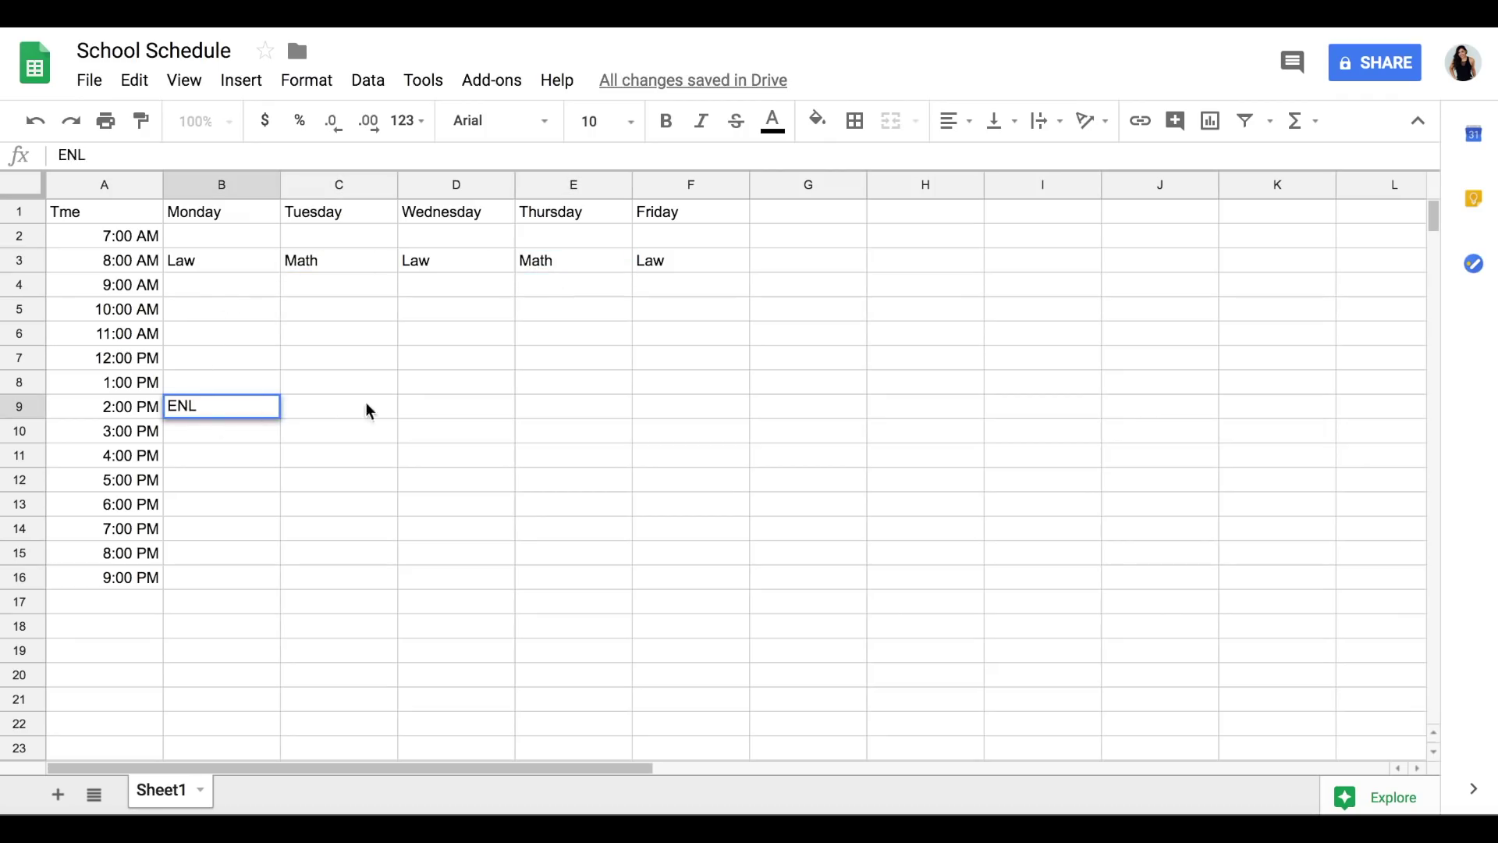
click(451, 405)
text(ENL)
click(458, 434)
text(Bible)
click(234, 428)
text(Bible)
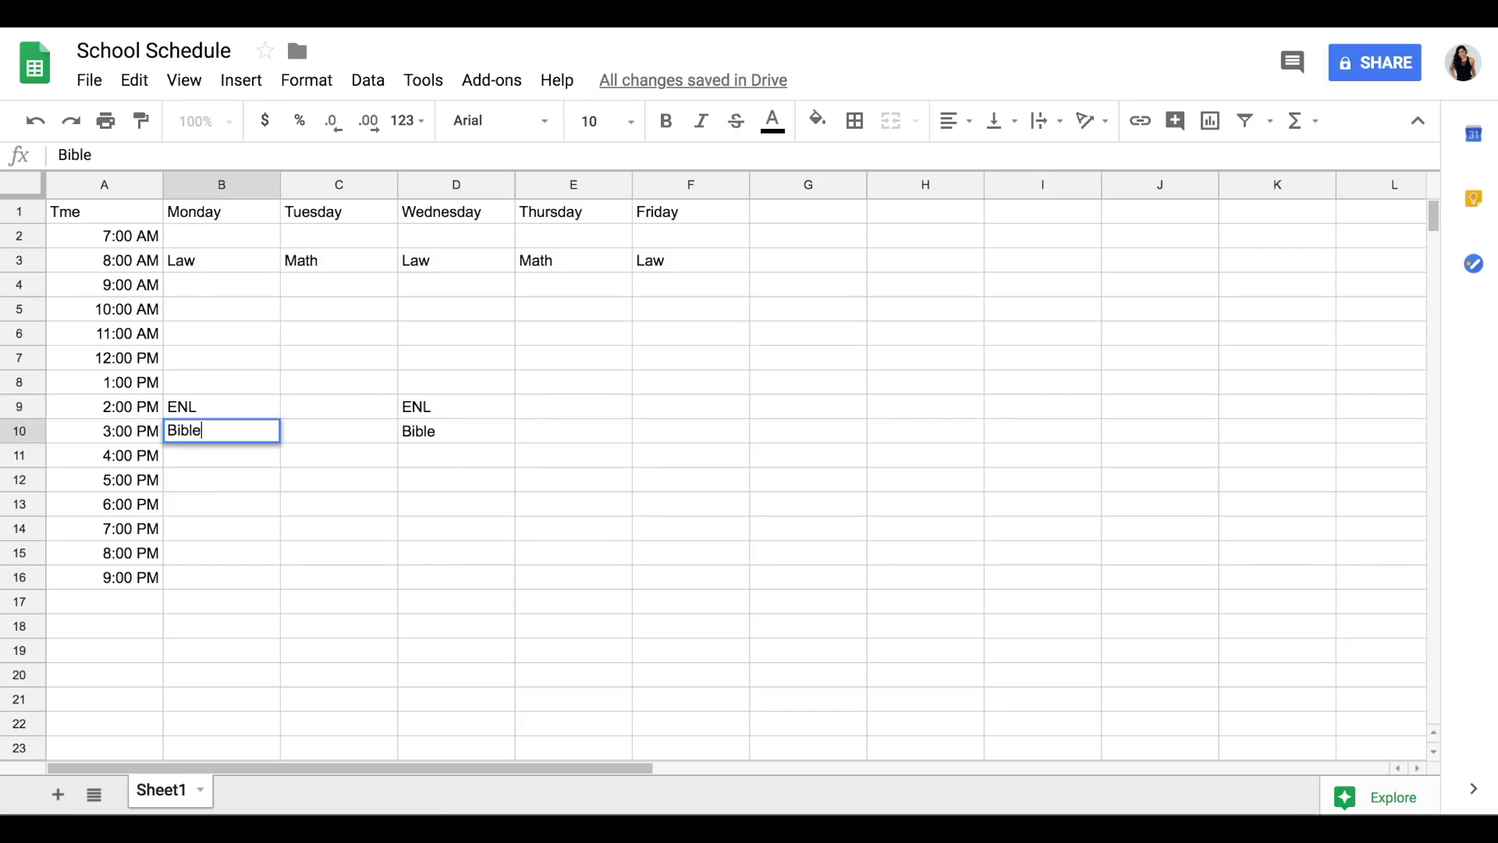
- Enter MicroEcon in the Tuesday and Thursday 2:00 PM cells
click(324, 405)
text(Micro)
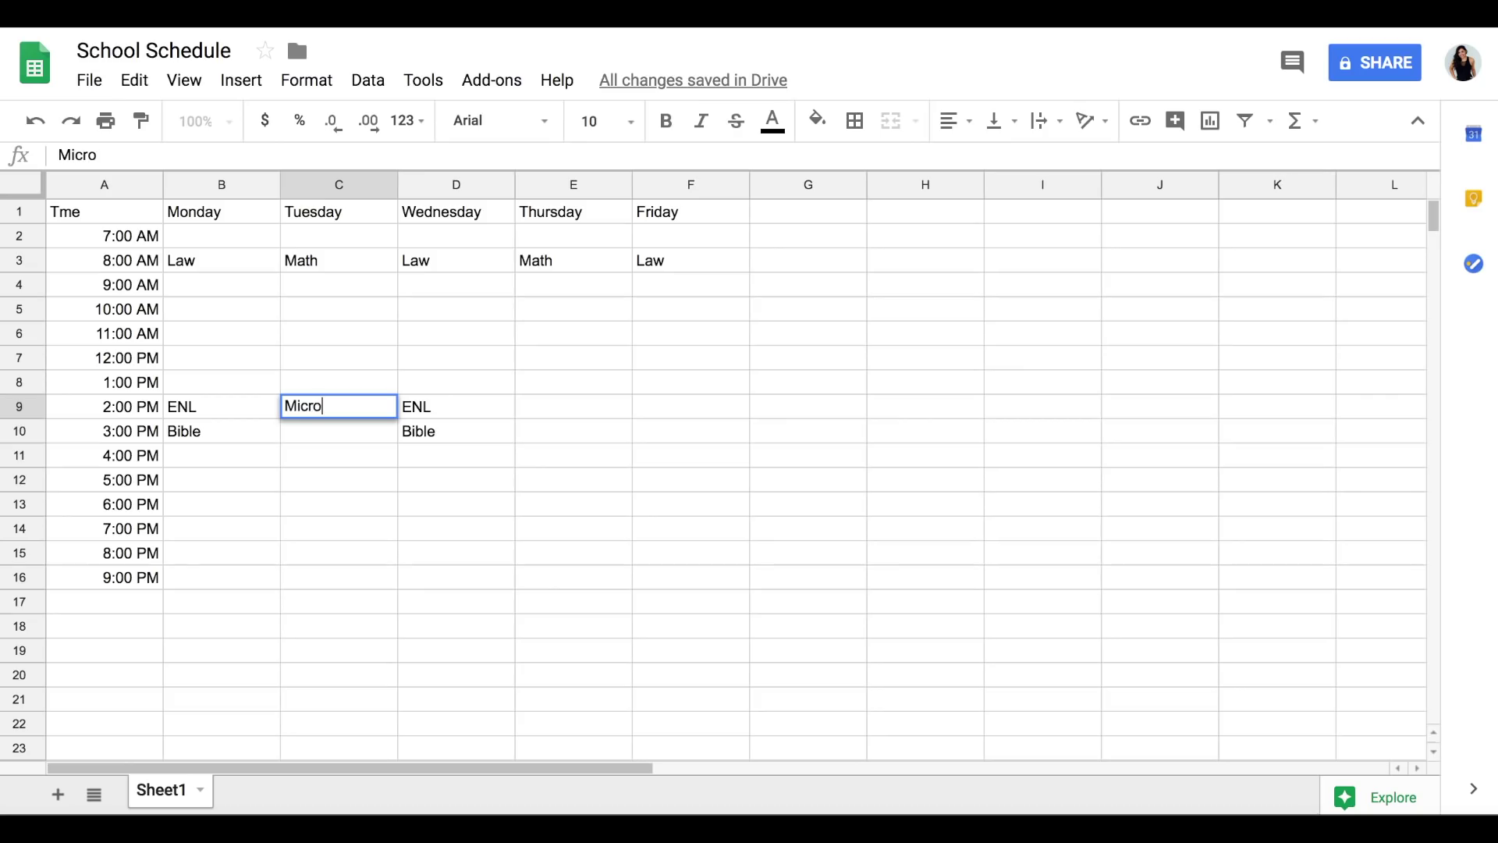
text(Econ)
click(565, 414)
text(Micro)
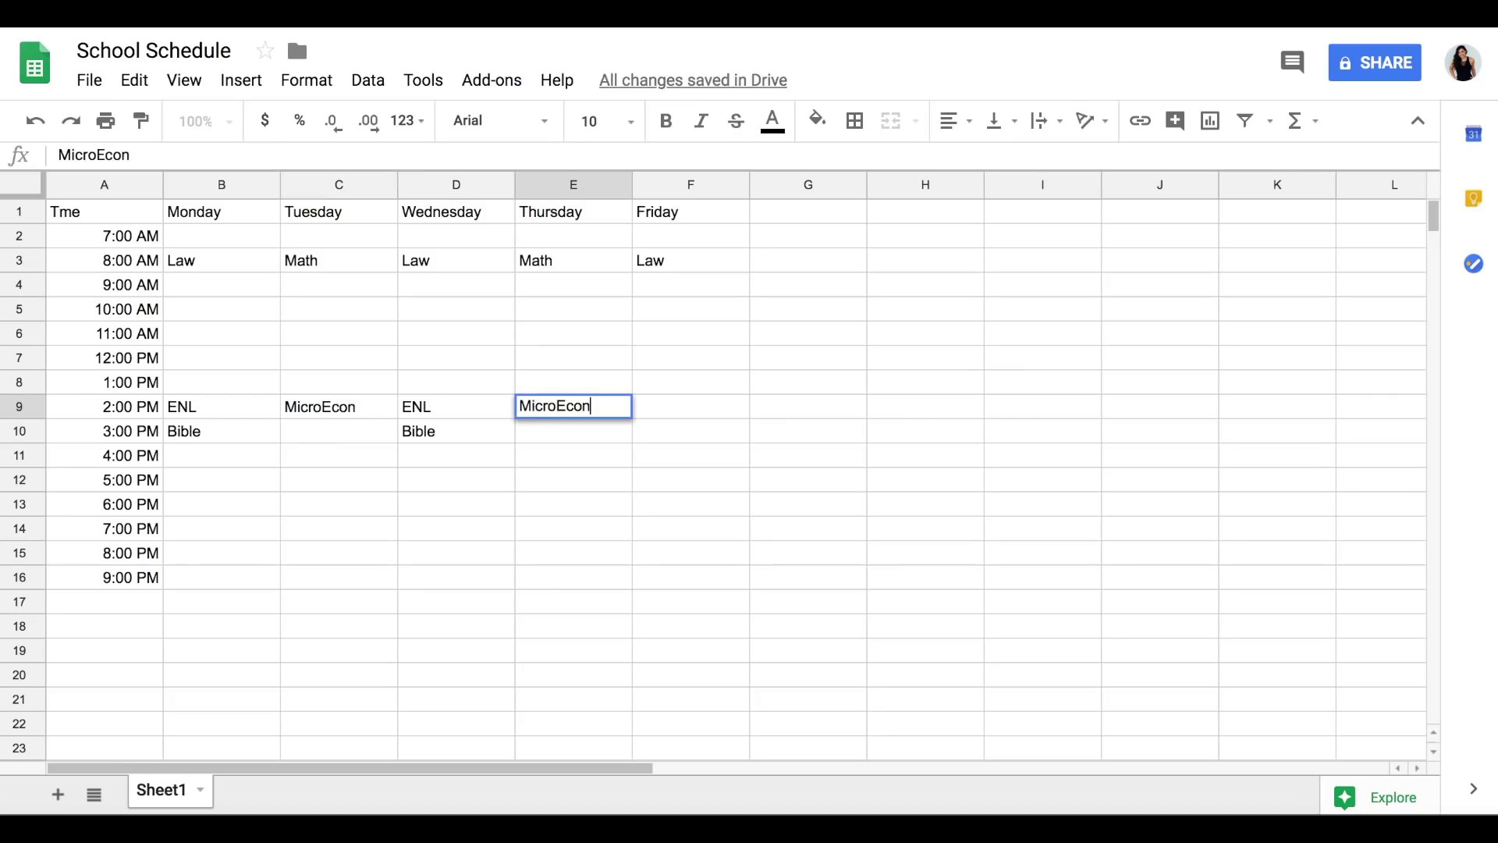
click(456, 358)
click(211, 242)
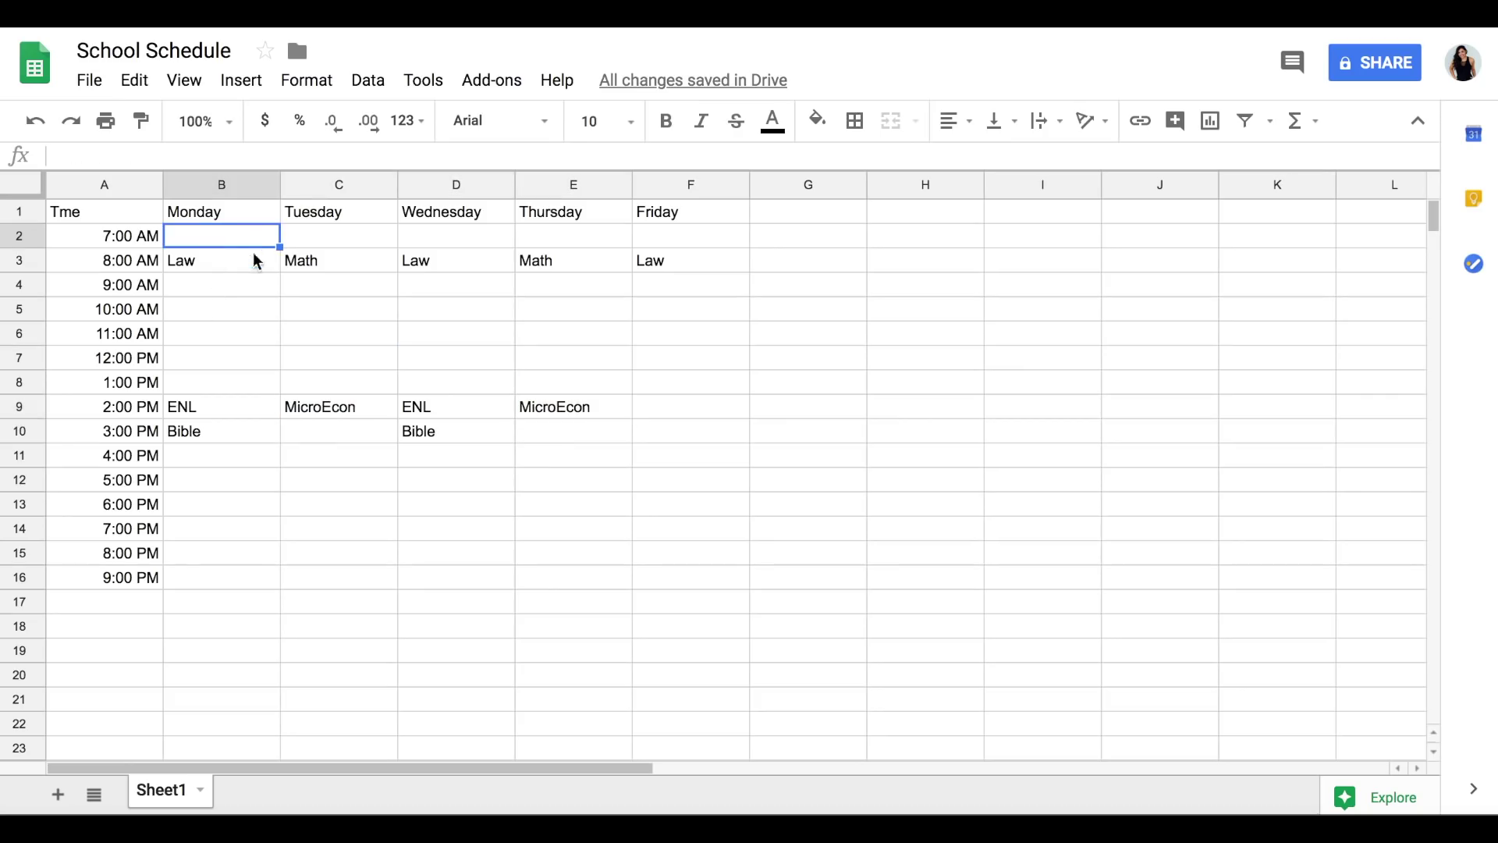
- Enter 'devotions + get ready + plan day' in Monday's 7:00 AM cell, undoing an accidental cell insertion
text(devotions + get )
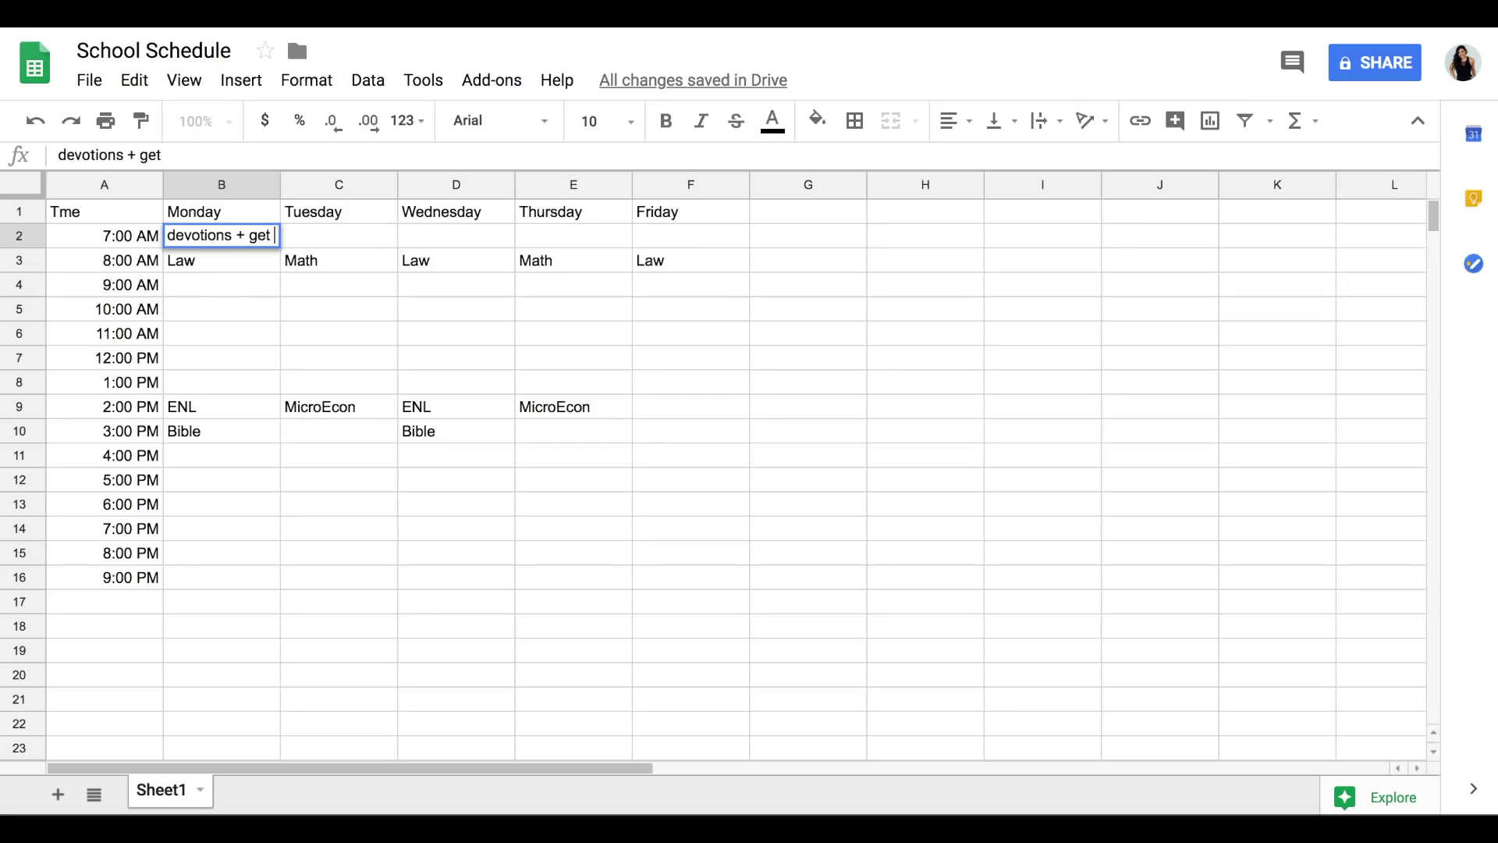
text(ready + plan day)
key(Return)
click(261, 239)
right_click(266, 240)
scroll(345, 401, down, 1)
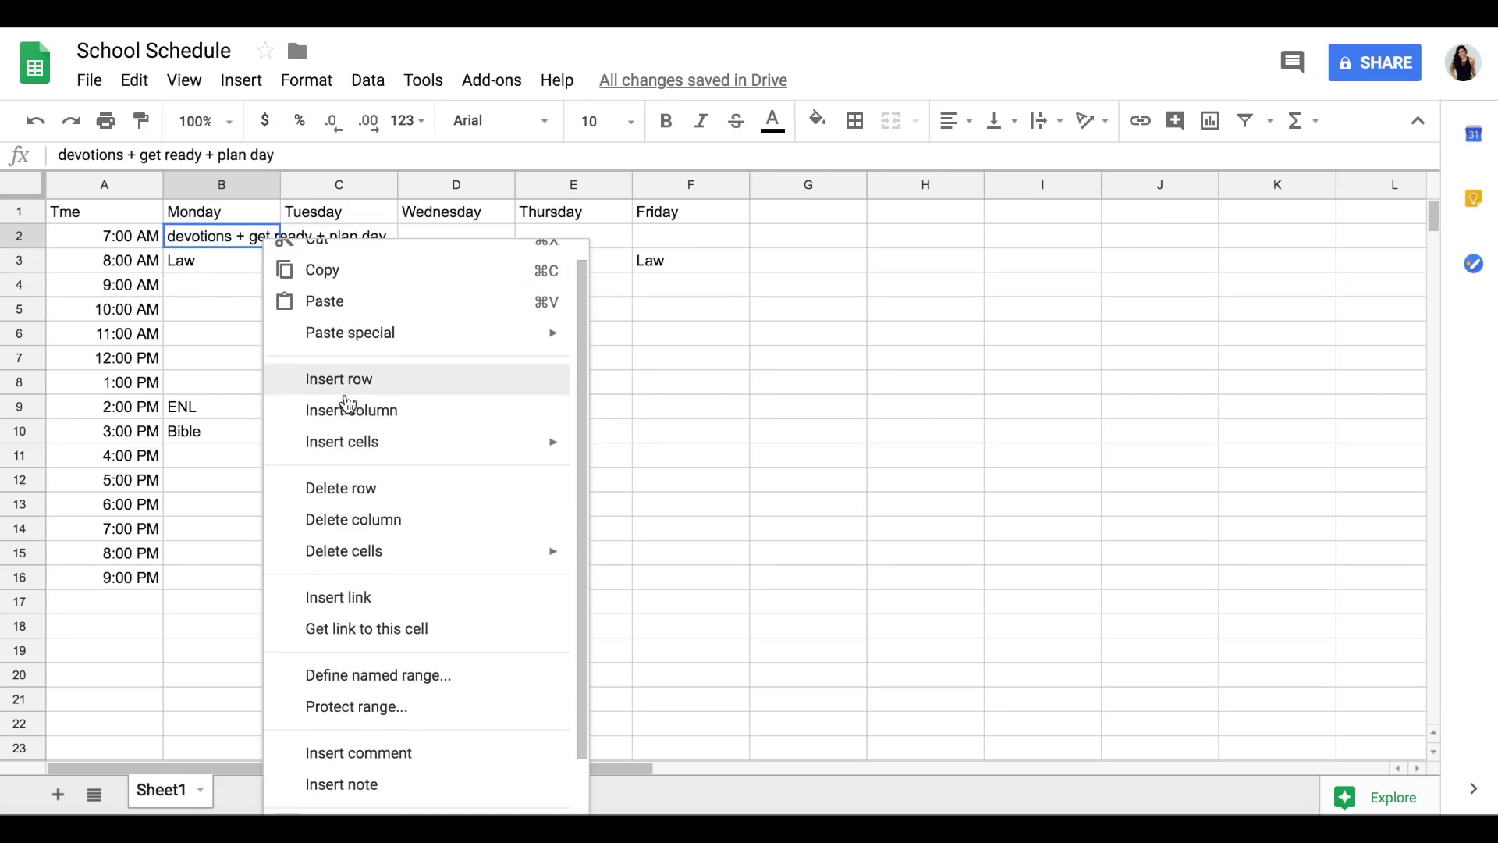
mouse_move(560, 443)
click(636, 480)
key(ctrl+z)
- Widen columns B through E so the routine text fits
double_click(240, 240)
drag(239, 239, 312, 237)
click(437, 237)
drag(281, 184, 391, 183)
drag(508, 180, 582, 185)
click(678, 182)
click(548, 184)
click(687, 187)
click(704, 185)
drag(699, 184, 738, 184)
drag(855, 184, 912, 185)
click(264, 287)
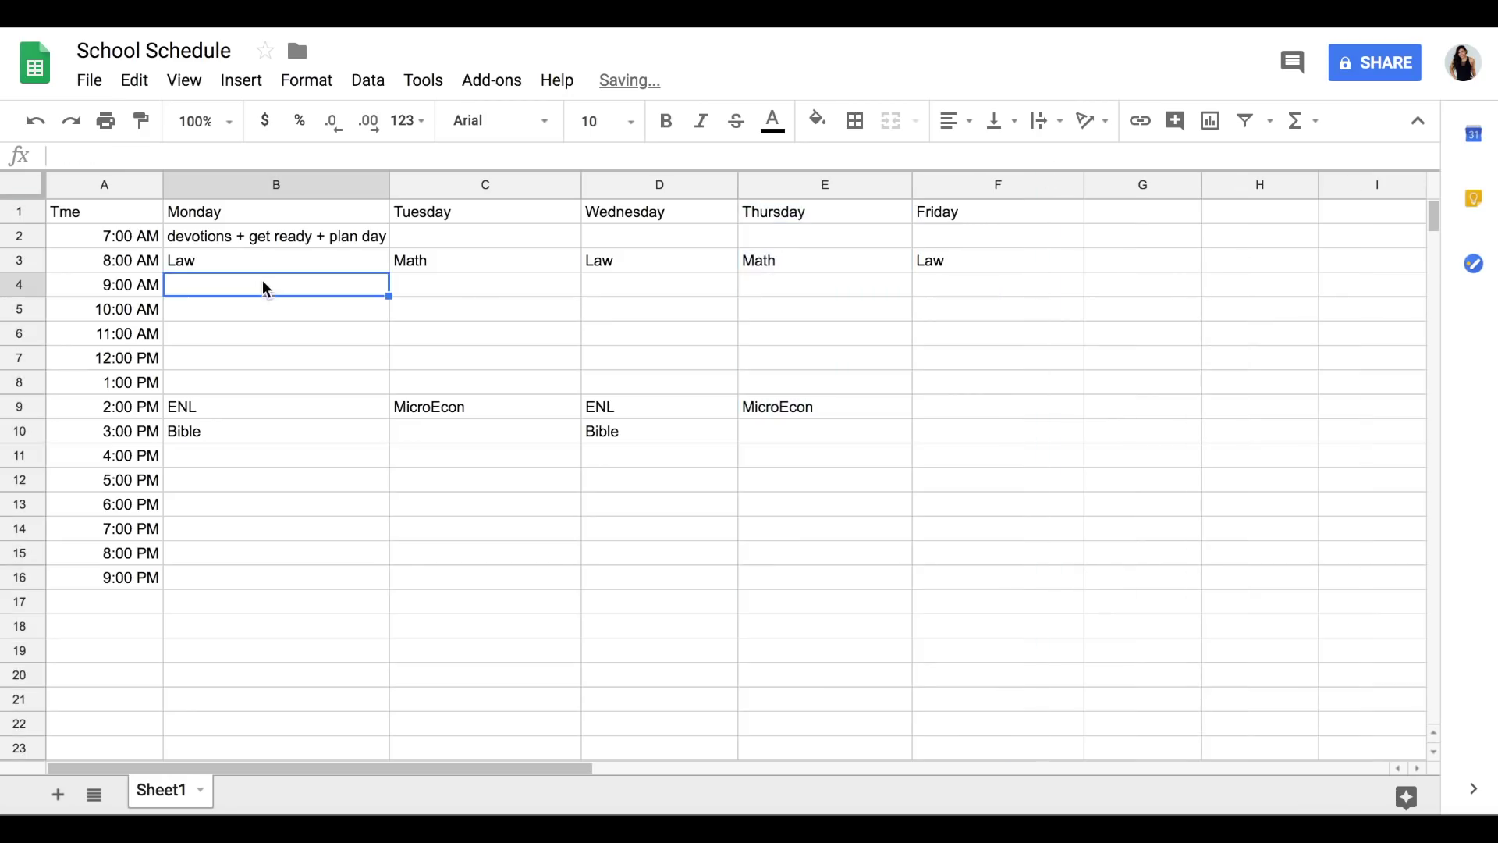
double_click(198, 287)
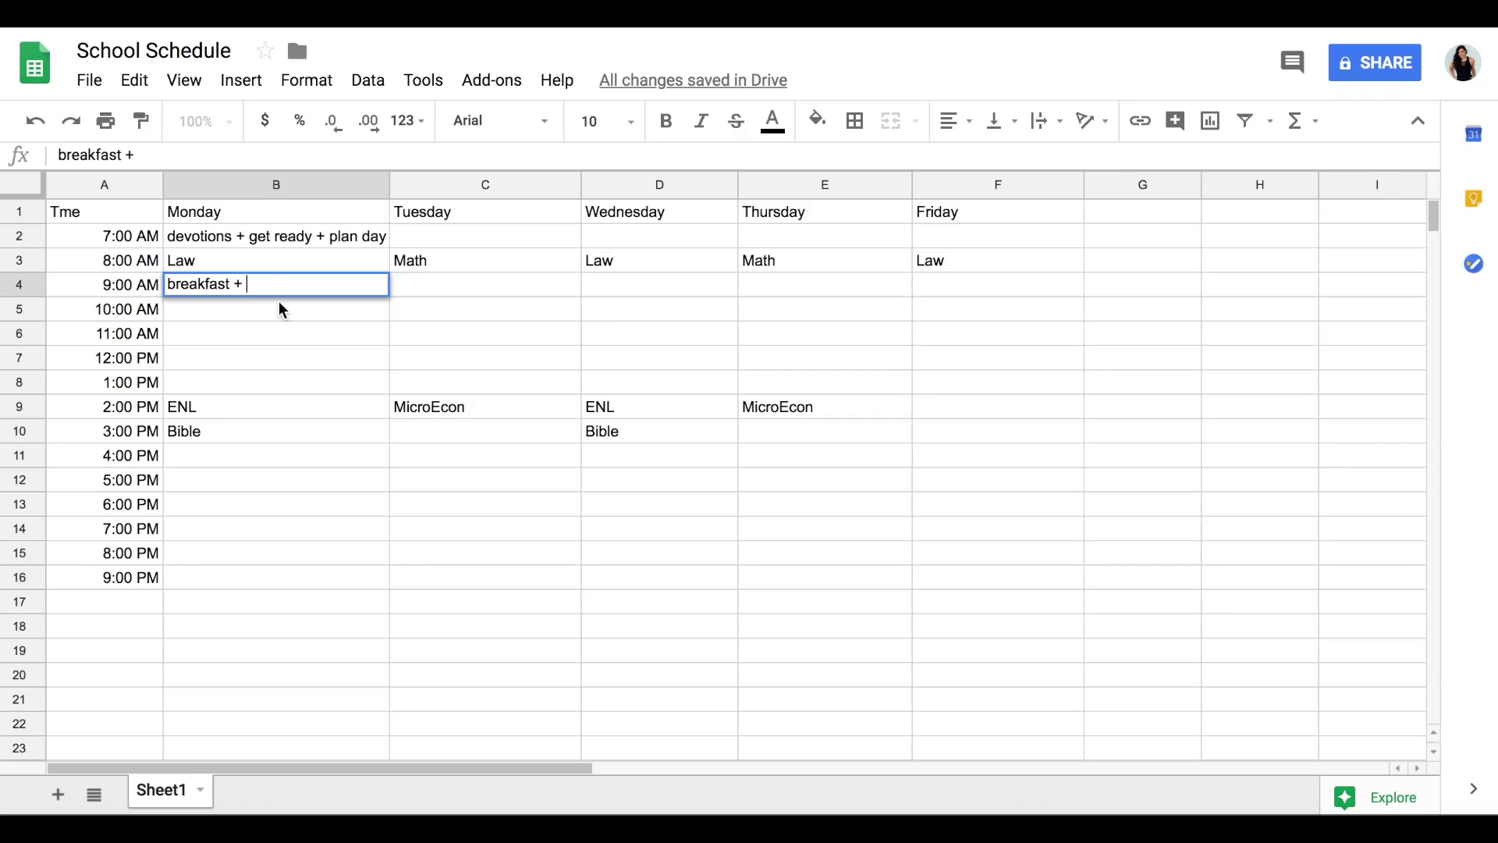
- Complete Monday's 9:00 AM entry as 'breakfast + homework' and copy it across Tuesday to Friday
key(Return)
text(homework)
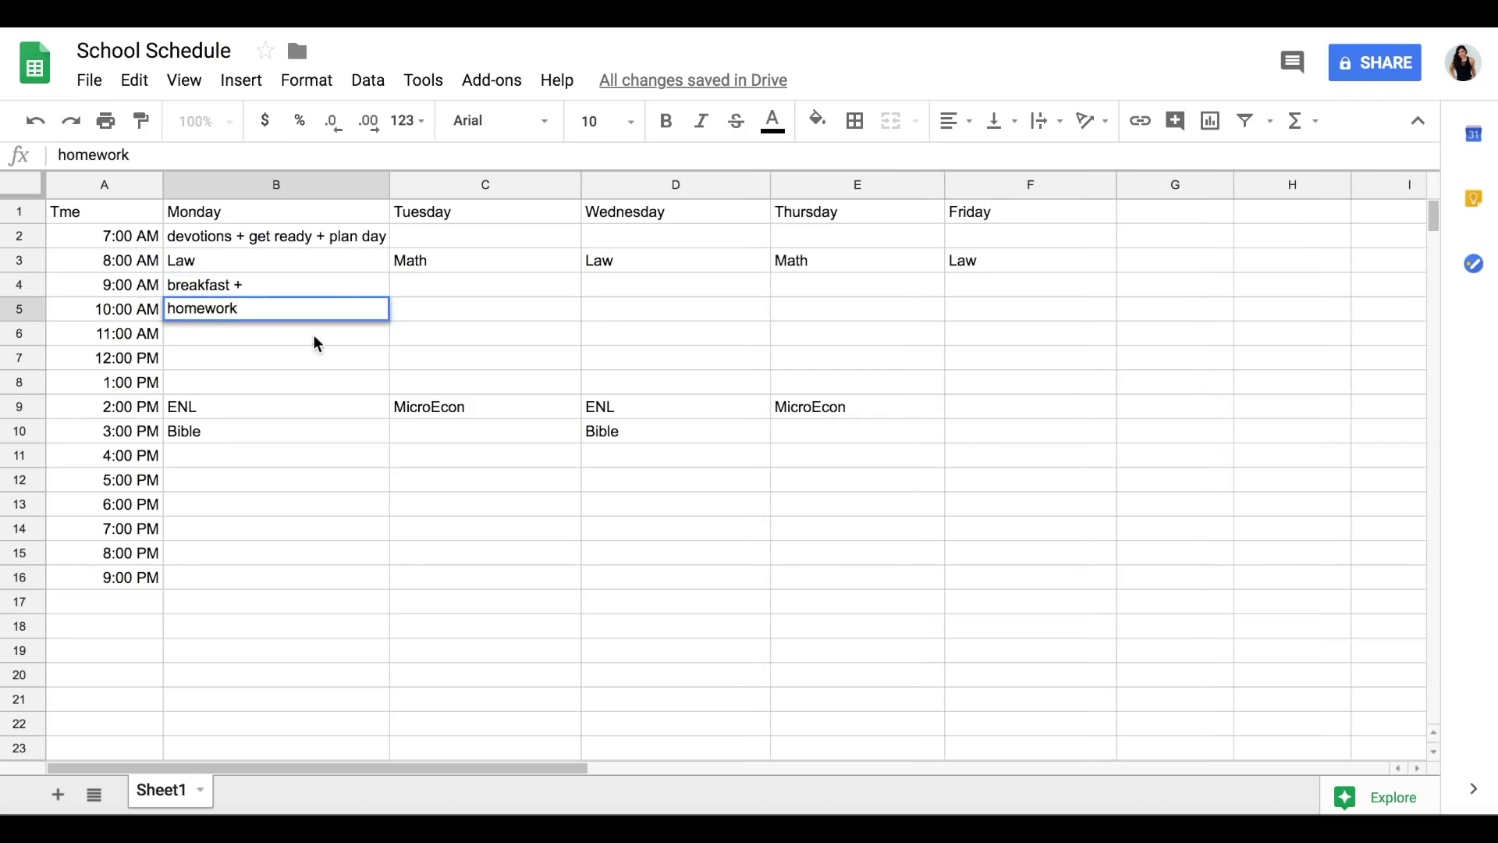
key(Return)
text(call)
double_click(331, 291)
text(homework)
key(Return)
click(336, 291)
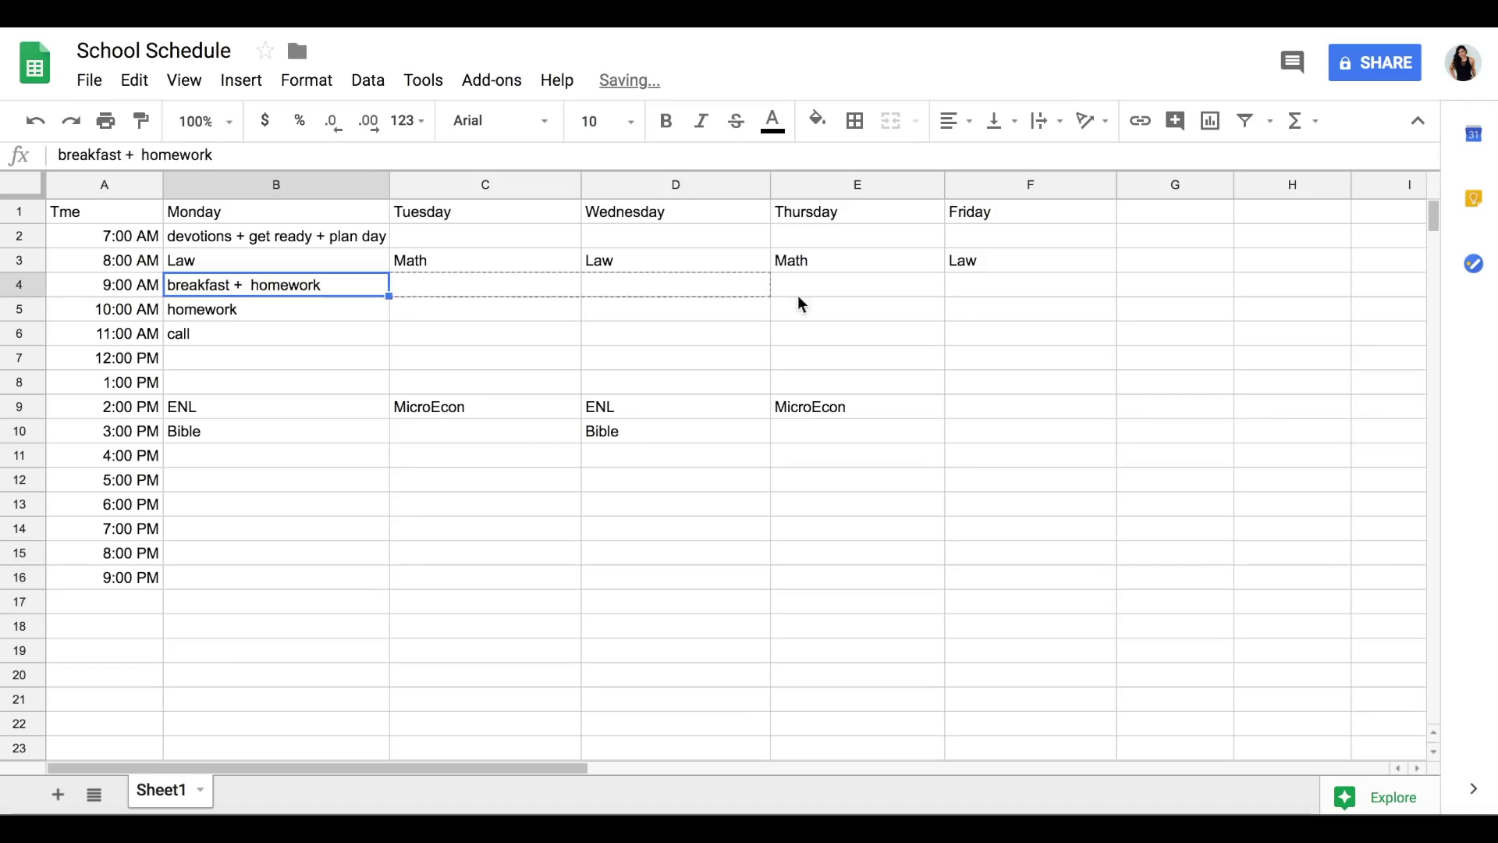
drag(388, 297, 1030, 291)
- Enter 'meetings / calls' at Monday 11:00 AM and paste it into Wednesday and Friday
click(218, 340)
double_click(208, 335)
text(c)
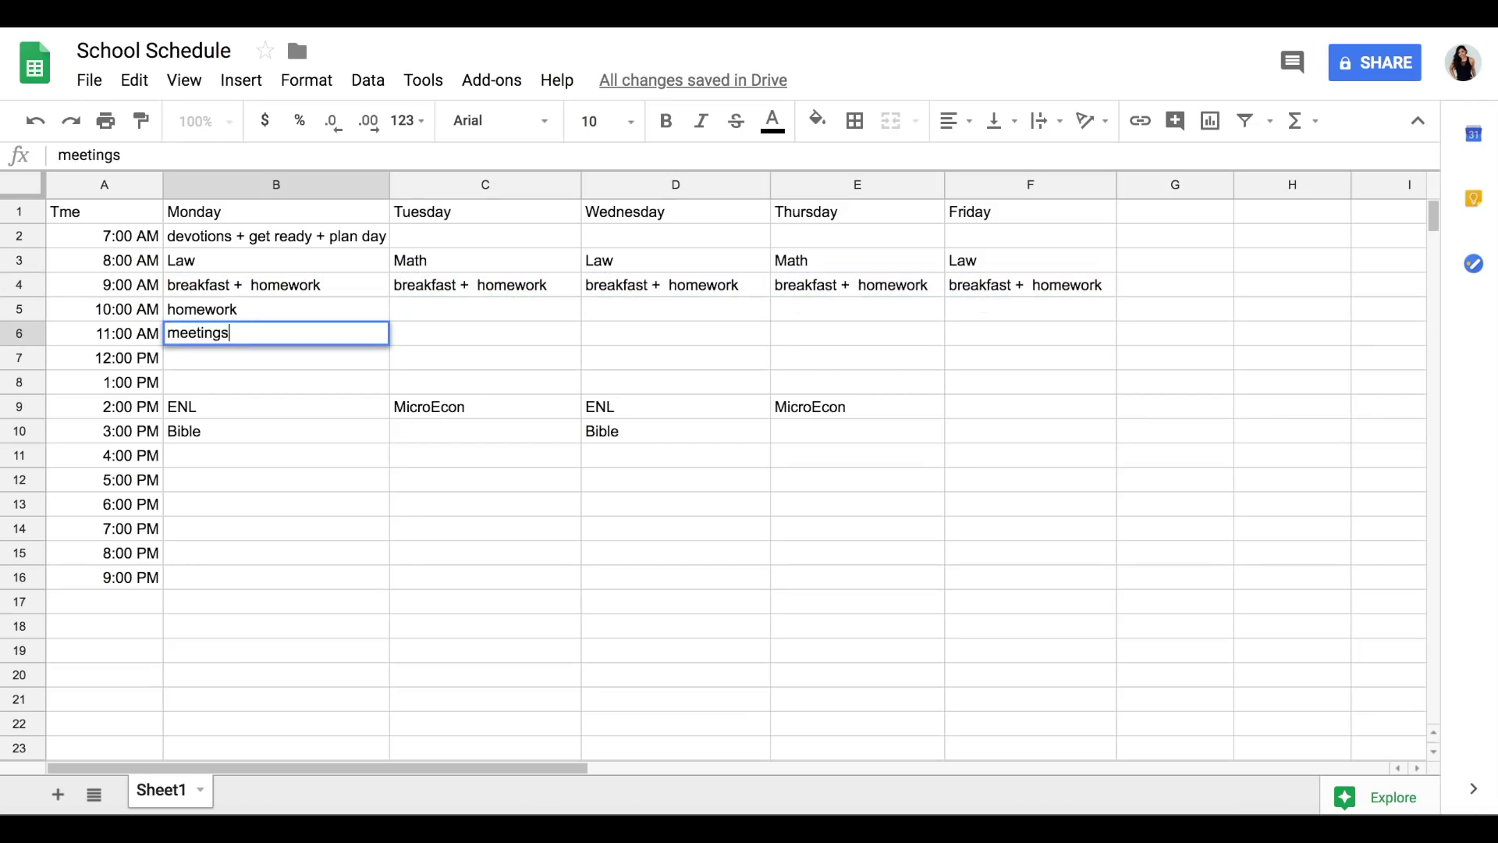
text(alls)
key(ctrl+c)
click(604, 335)
key(ctrl+v)
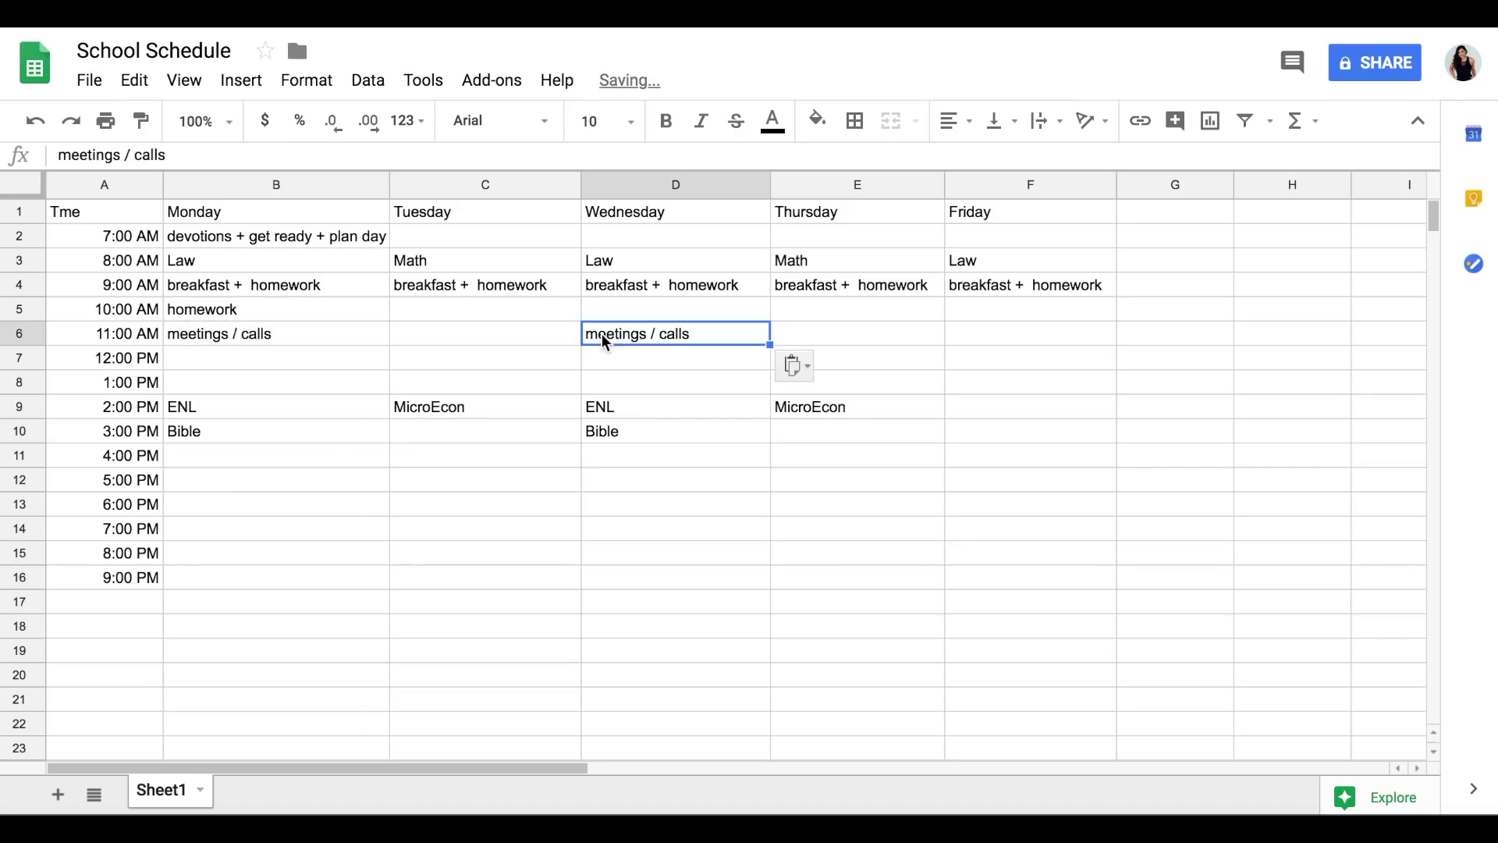
click(977, 330)
key(ctrl+v)
- Fill Monday's and Wednesday's 12:00 PM slots with 'YT' work / film entries
key(Down)
click(269, 356)
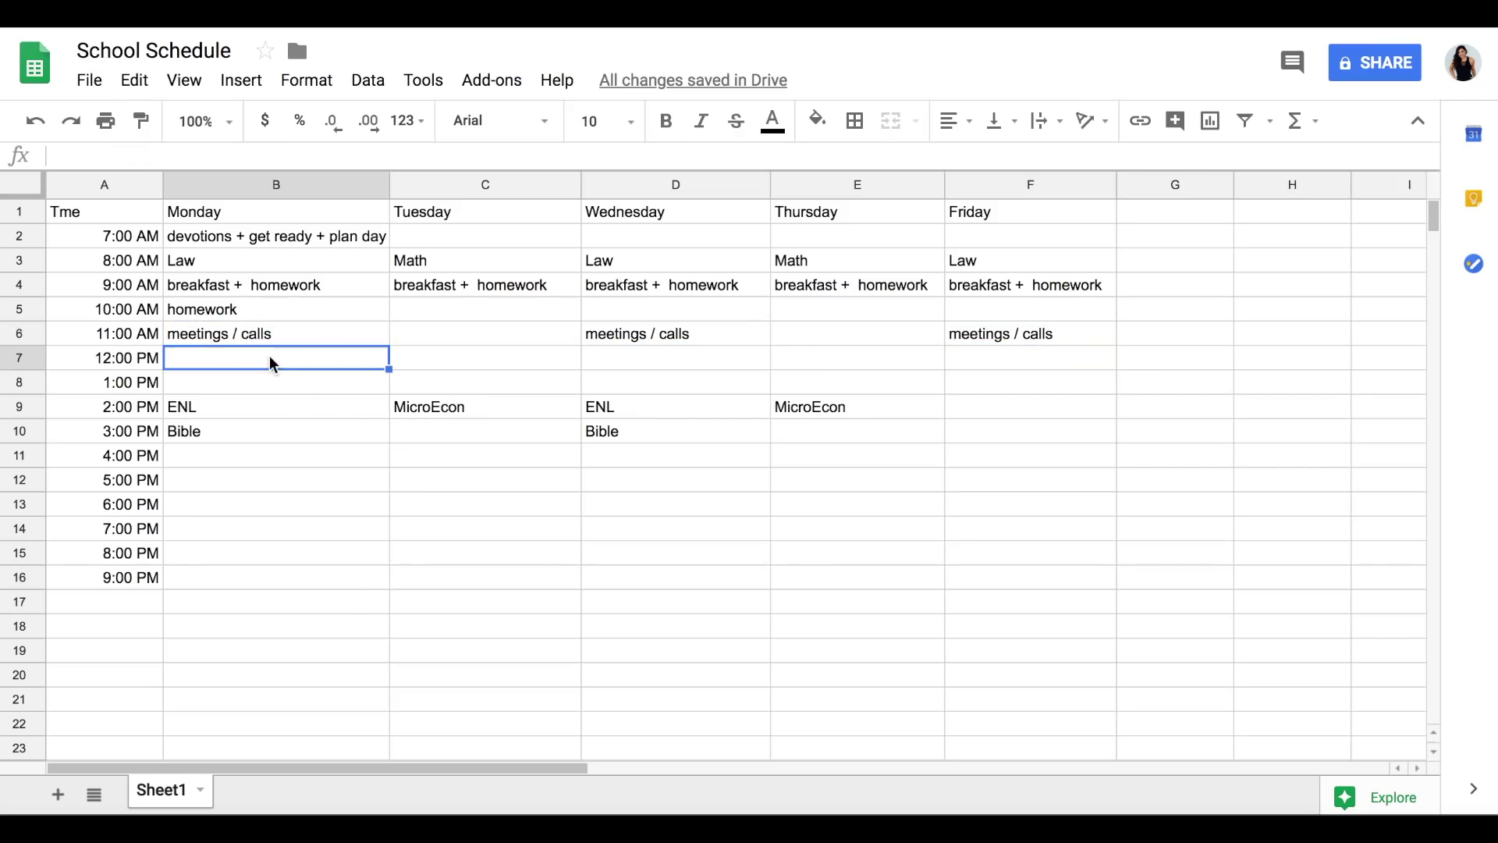
text(work / film)
click(667, 358)
text(work /)
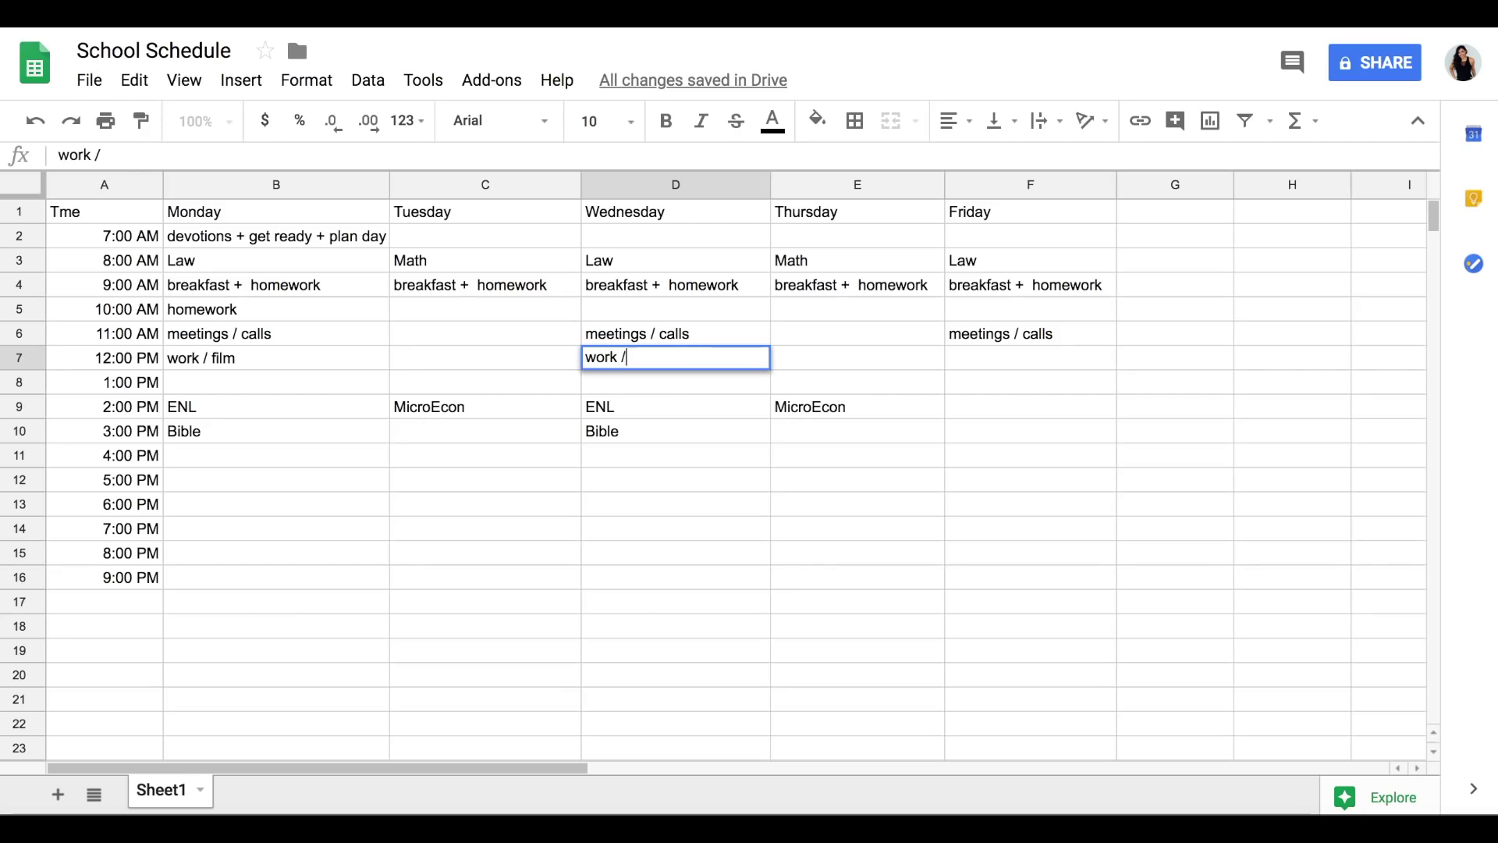
triple_click(211, 357)
click(167, 357)
text(YT)
double_click(593, 357)
click(586, 357)
text(YT)
- Add 'Project Work' at Monday 7:00 PM and copy it across Tuesday to Friday
click(253, 525)
text(Project Work)
key(Return)
click(378, 536)
drag(388, 540, 975, 539)
- Add 'workout' at 4:00 PM on Tuesday and Thursday and at 5:00 PM on Monday and Wednesday
click(426, 437)
click(428, 454)
text(workout)
click(836, 454)
text(workout)
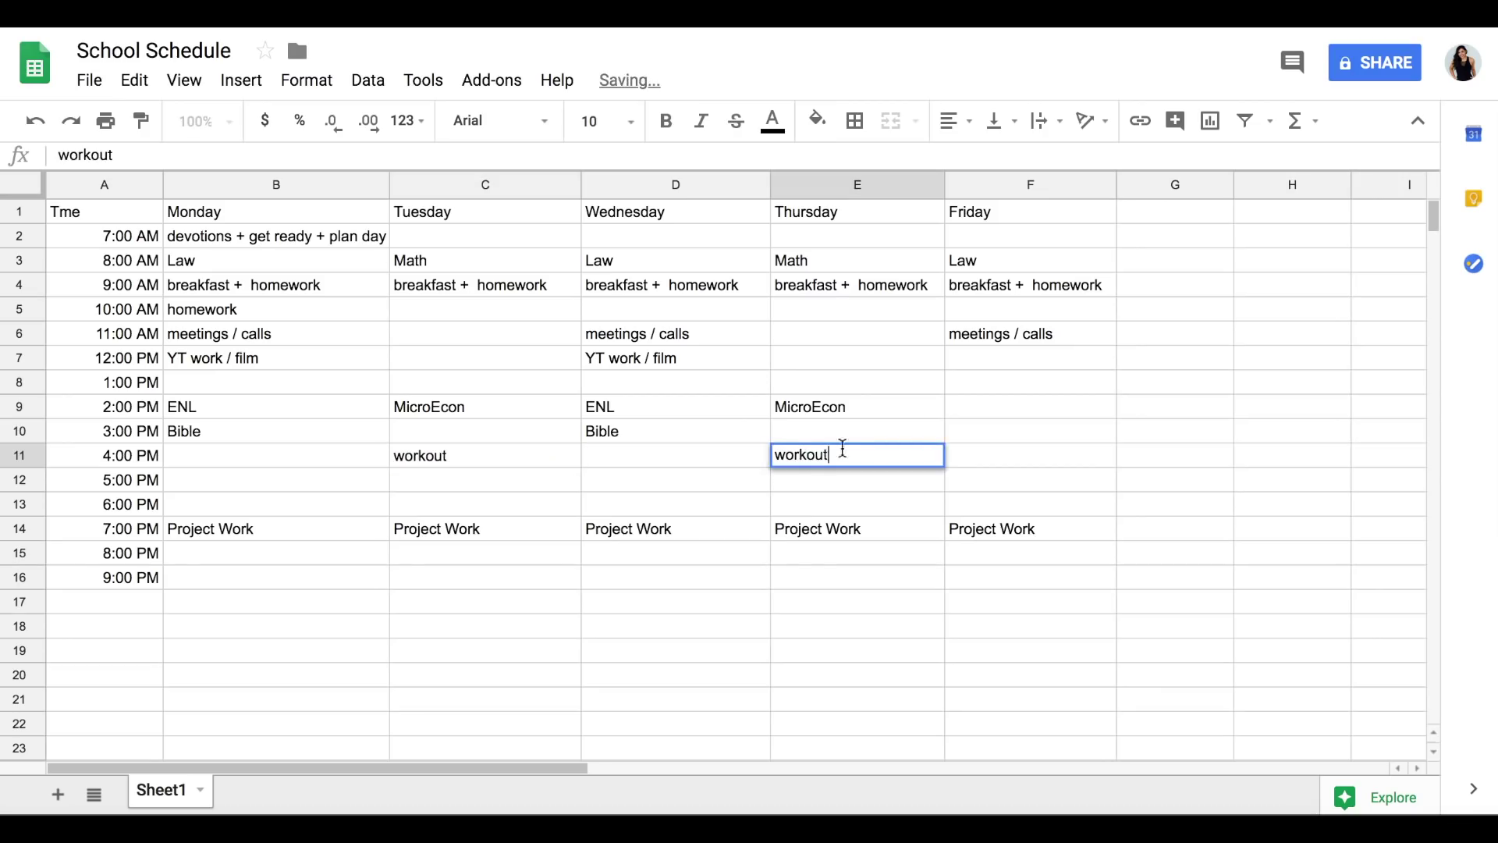
click(237, 482)
text(wor)
click(675, 479)
text(wor)
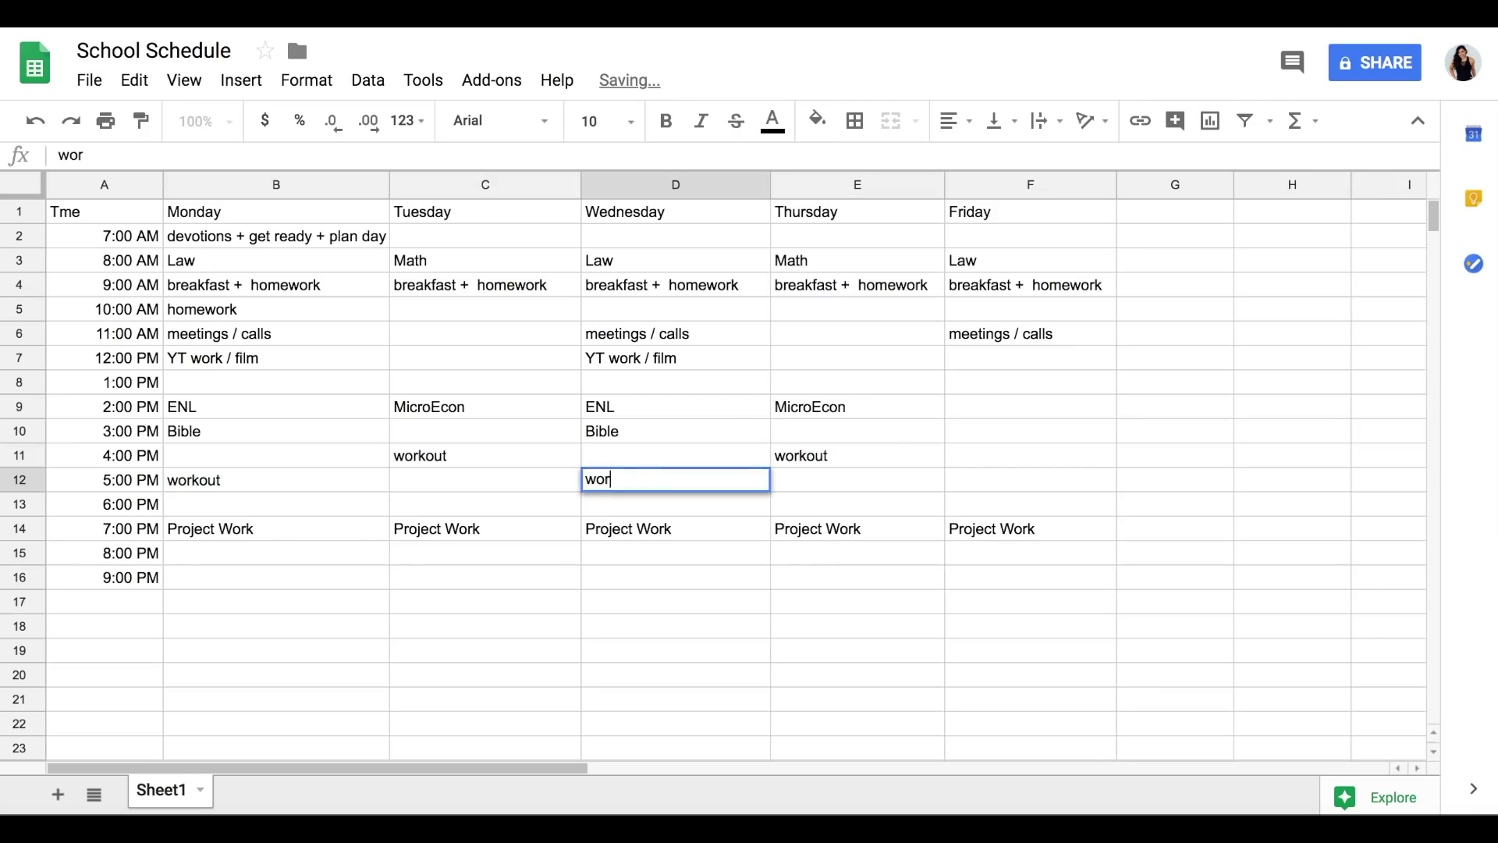
text(kout)
click(676, 528)
- Enter 'yoga?' at Friday 7:00 AM and 'DELIGHT' at Friday 10:00 AM
click(976, 235)
text(yoga?)
click(324, 581)
click(989, 312)
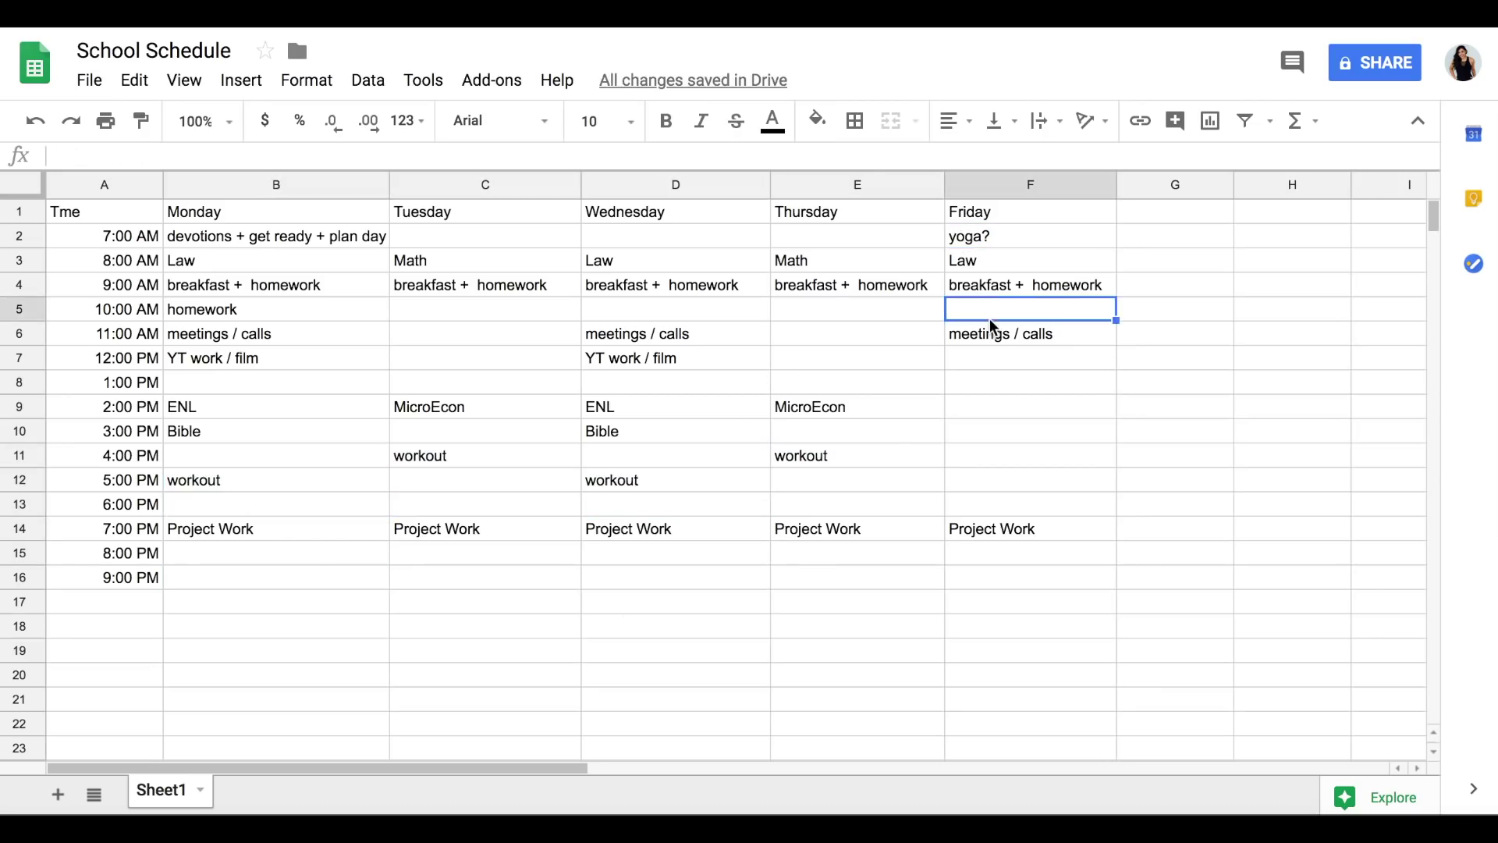
text(DELIGHT)
click(910, 405)
click(973, 367)
- Clear Project Work from Friday's 7:00 PM slot
click(992, 528)
key(Delete)
click(598, 634)
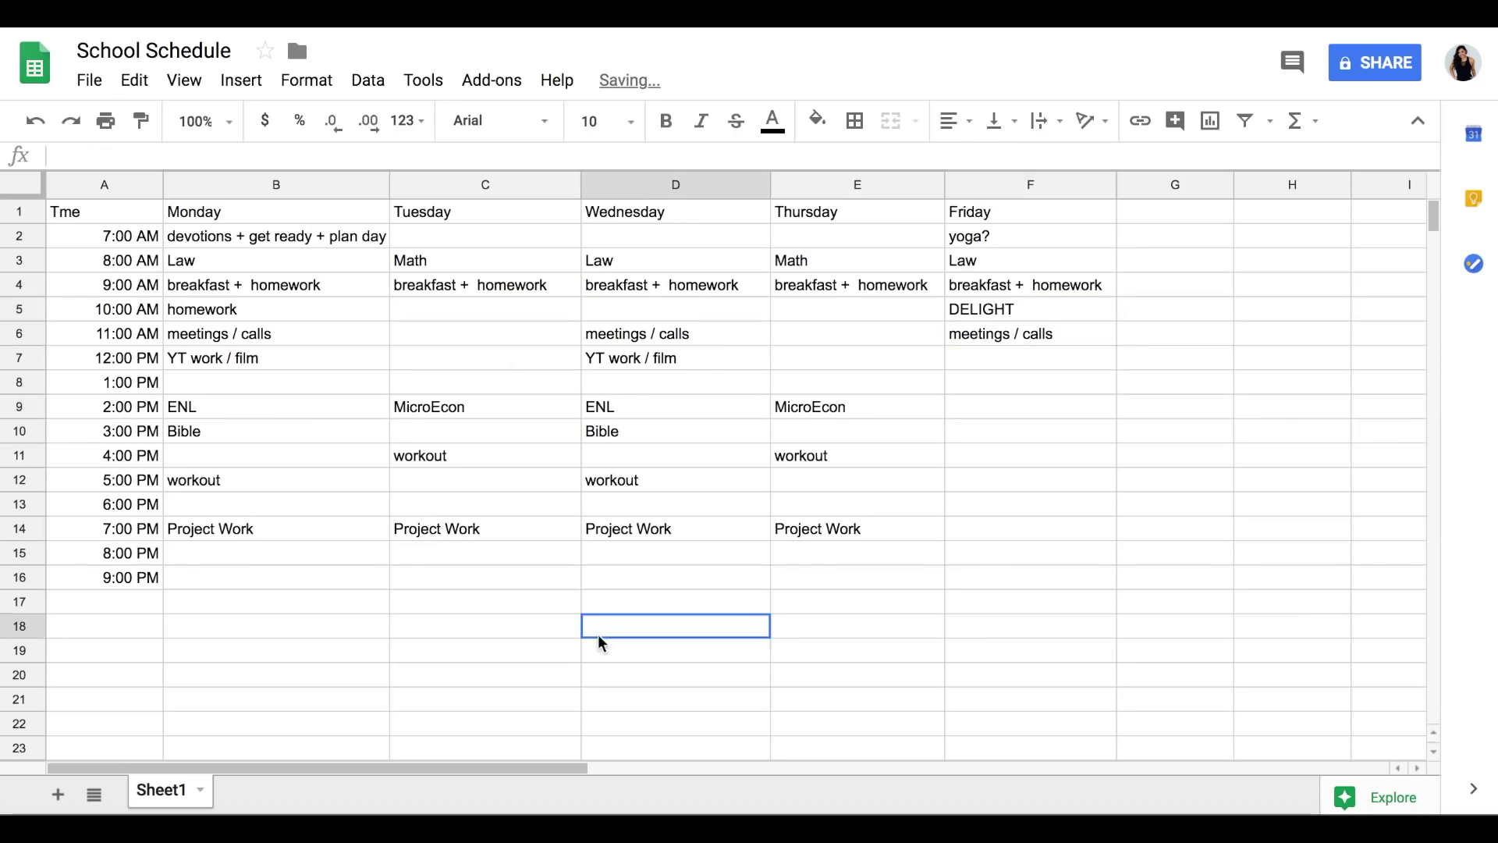
click(255, 504)
- Enter 'lunch + work' at 1:00 PM for Monday through Thursday, leaving Friday empty
click(222, 384)
text(lunch + wor)
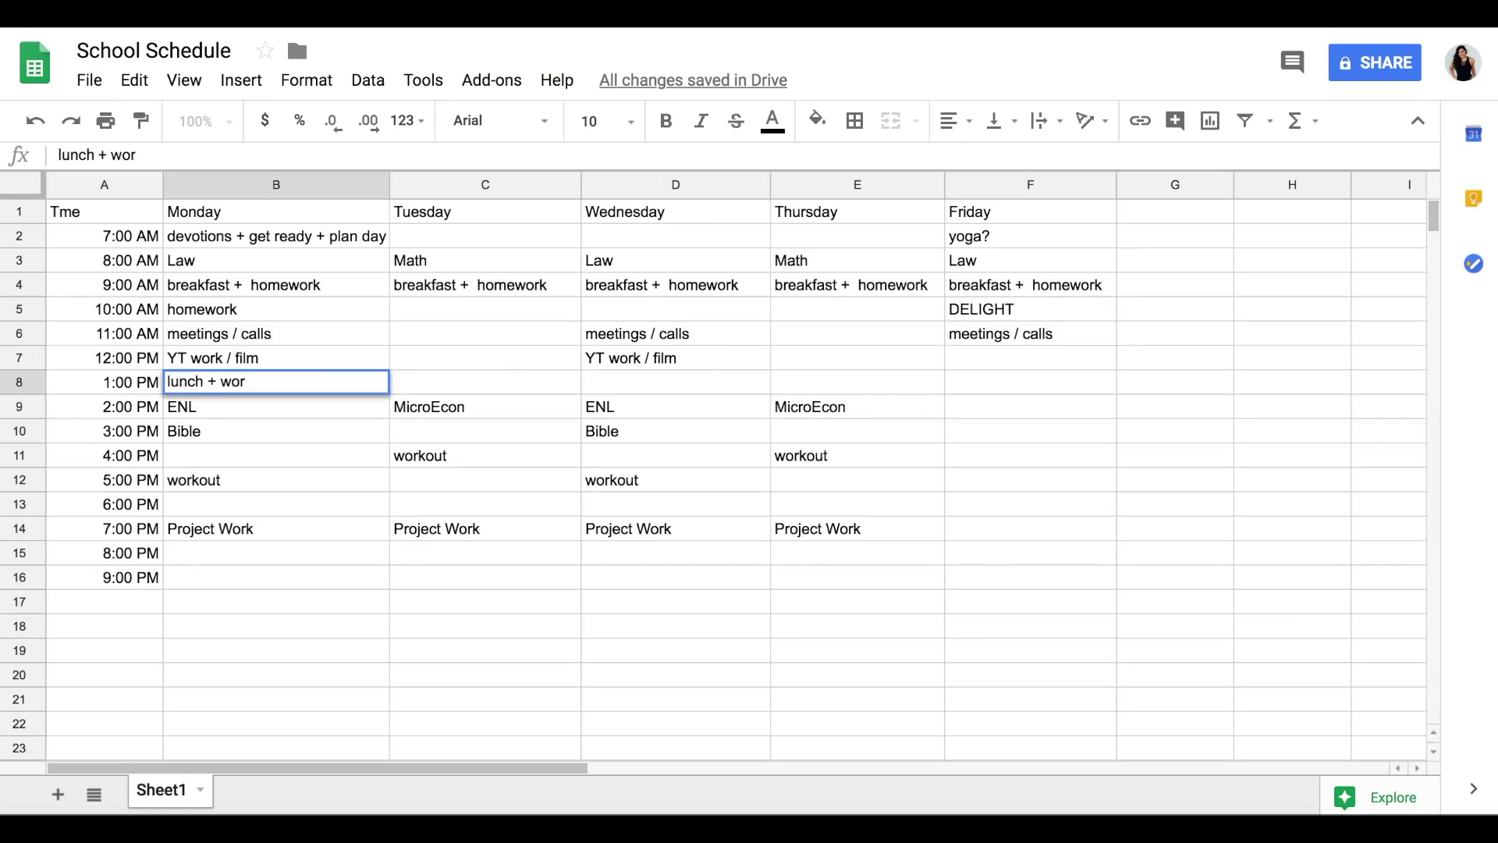
text(k)
click(312, 505)
click(351, 383)
drag(388, 394, 984, 393)
click(1014, 362)
click(1017, 380)
key(Delete)
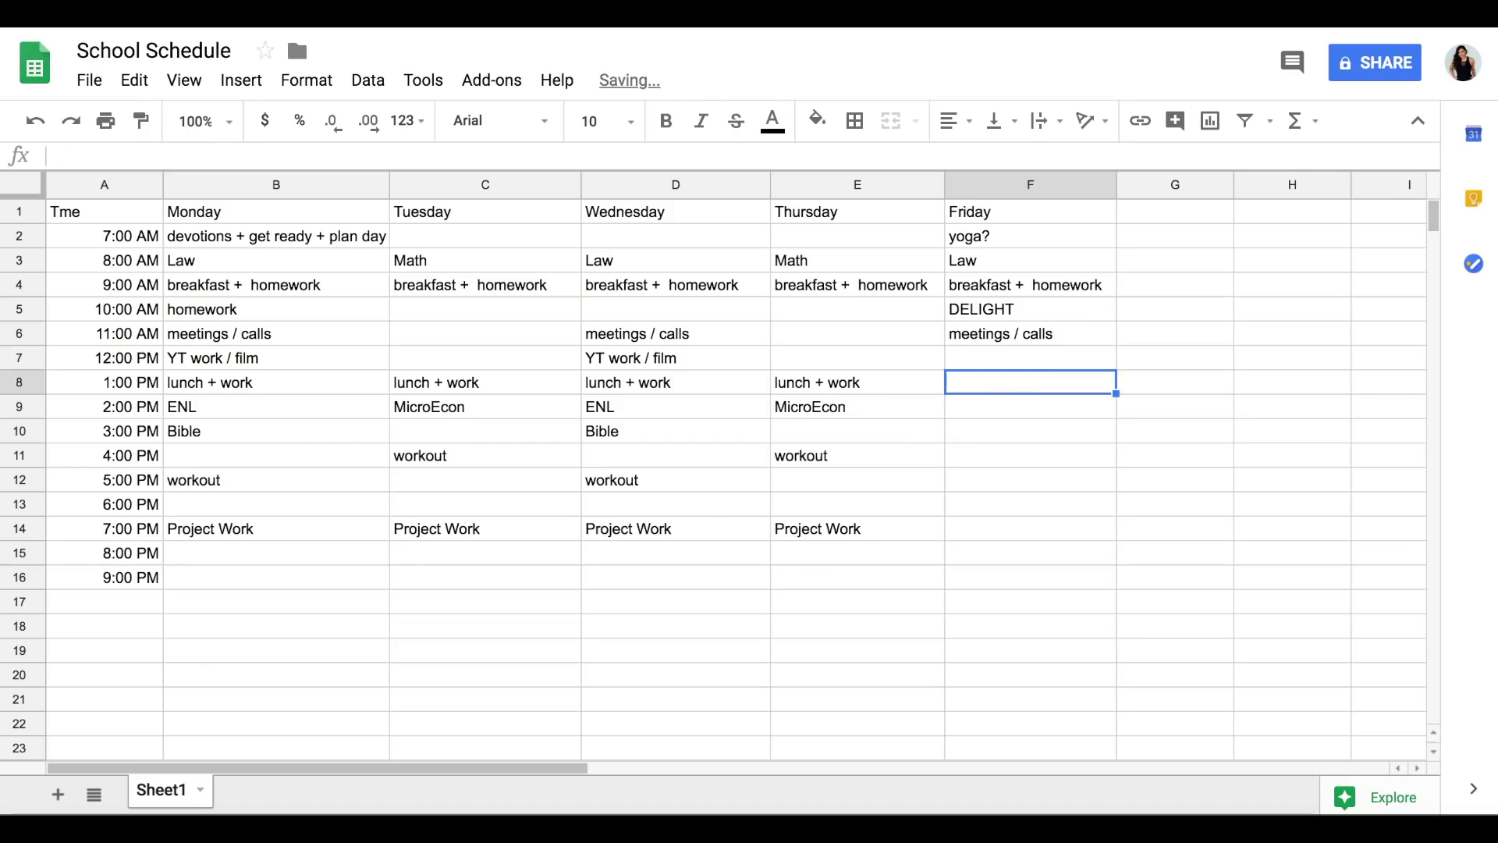
- Try moving Monday's workout up to 4:00 PM, then undo the move
click(232, 450)
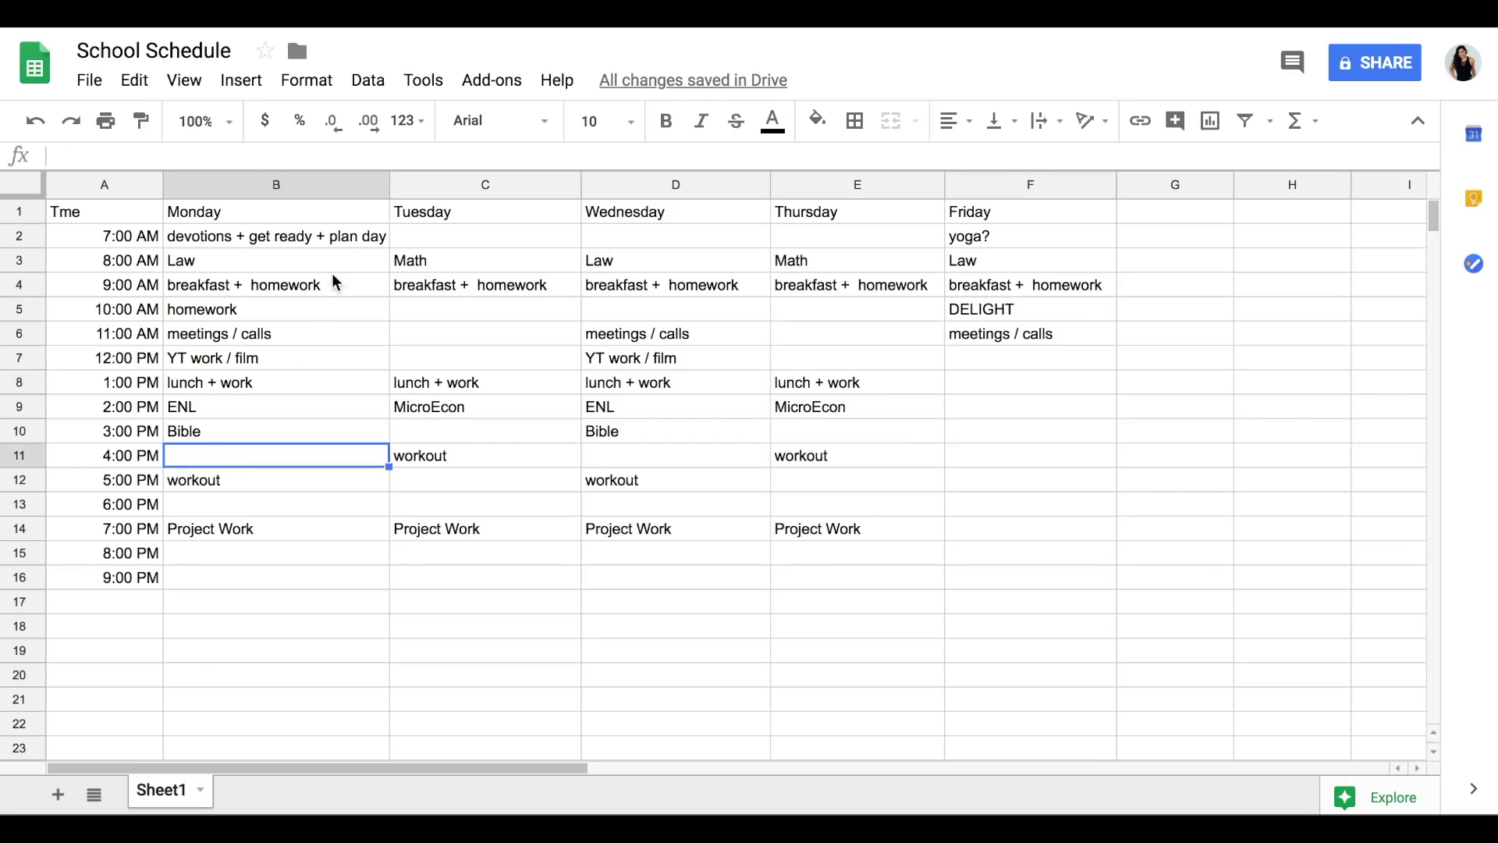
click(437, 311)
click(234, 507)
click(240, 474)
drag(241, 469, 240, 465)
key(ctrl+z)
- Add 'dinner' at Monday 6:00 PM and copy it across Tuesday to Thursday
click(242, 506)
text(dinner)
click(354, 509)
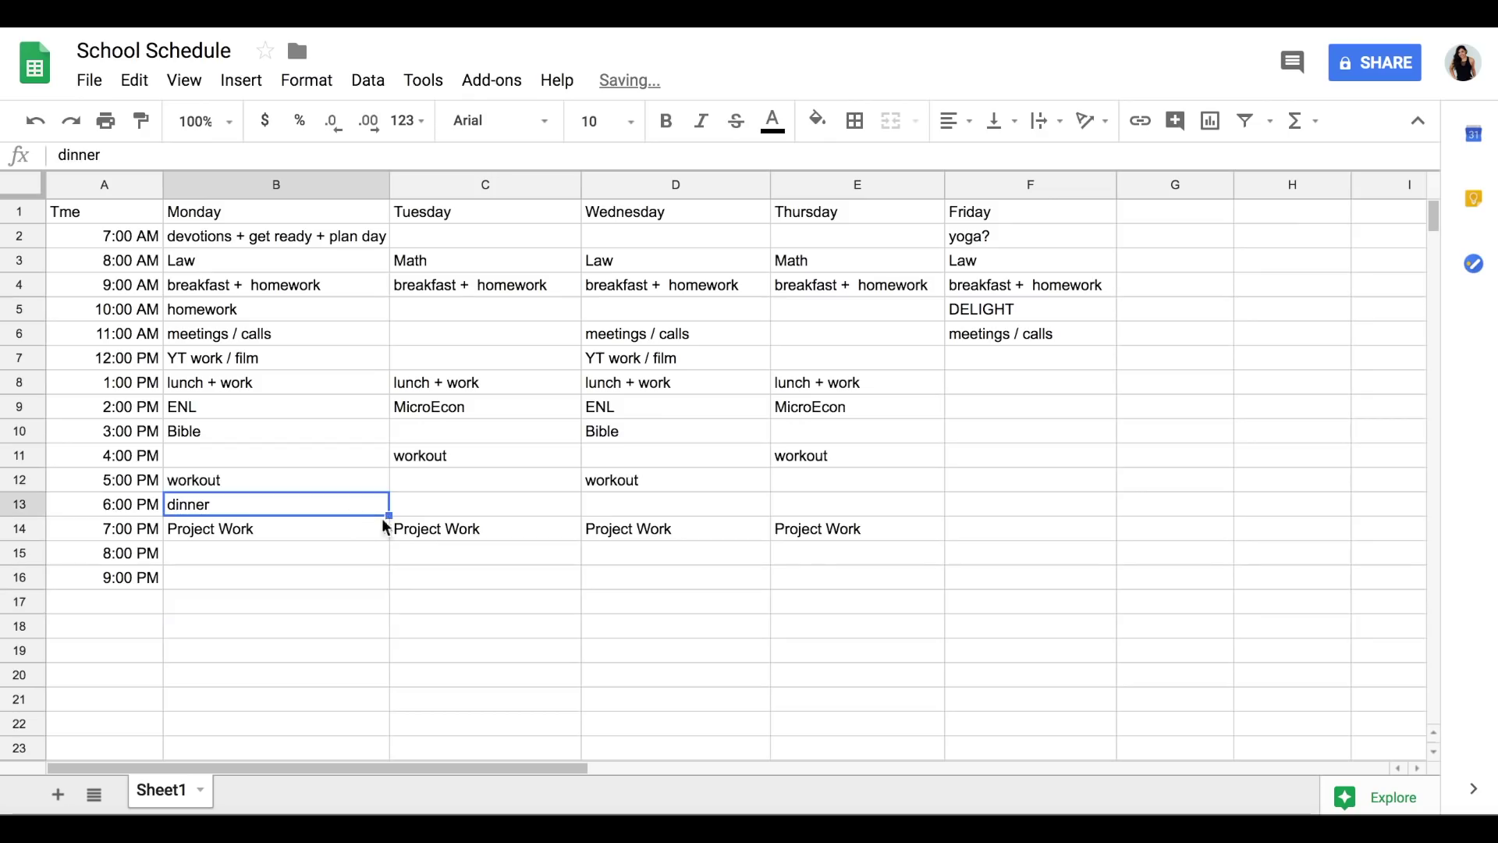
drag(782, 519, 780, 515)
- Add 'get ready for bed' at Monday 8:00 PM, fixing the typo, and copy it through Thursday
click(194, 559)
text(get )
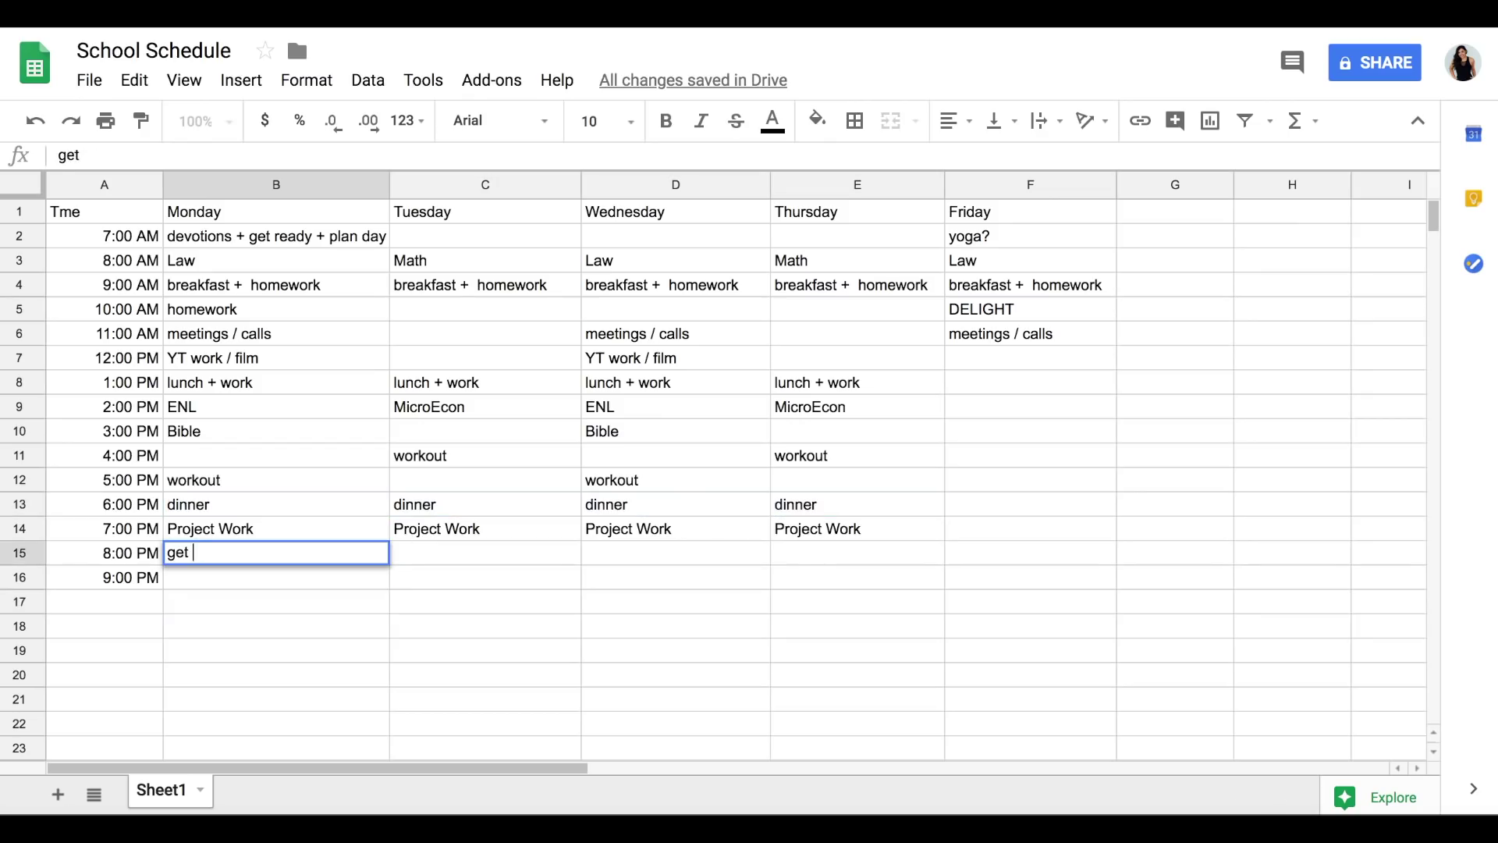
text(rady for bed)
click(228, 610)
click(293, 557)
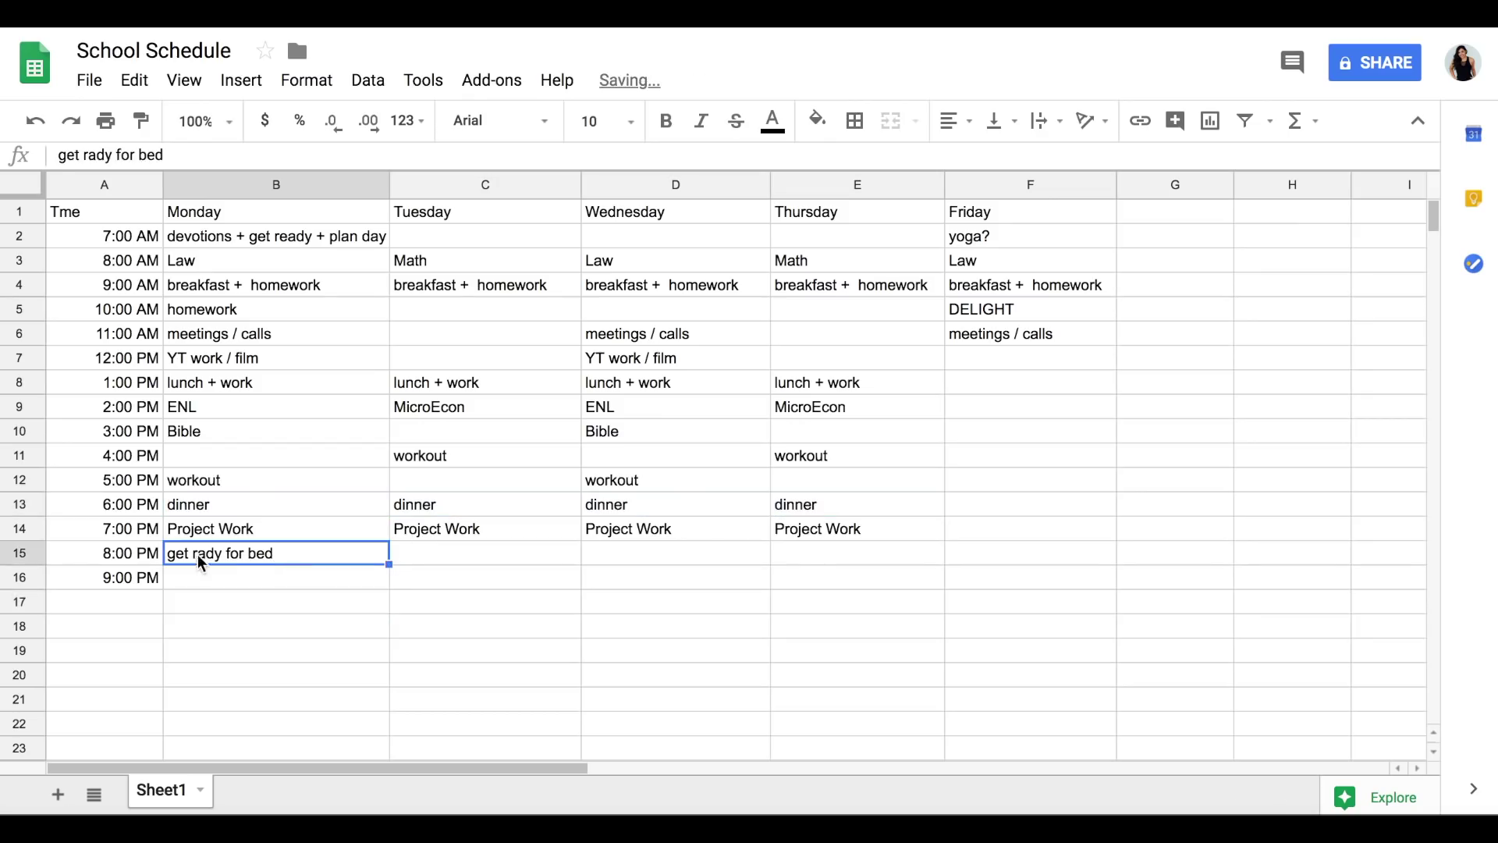
text(et r)
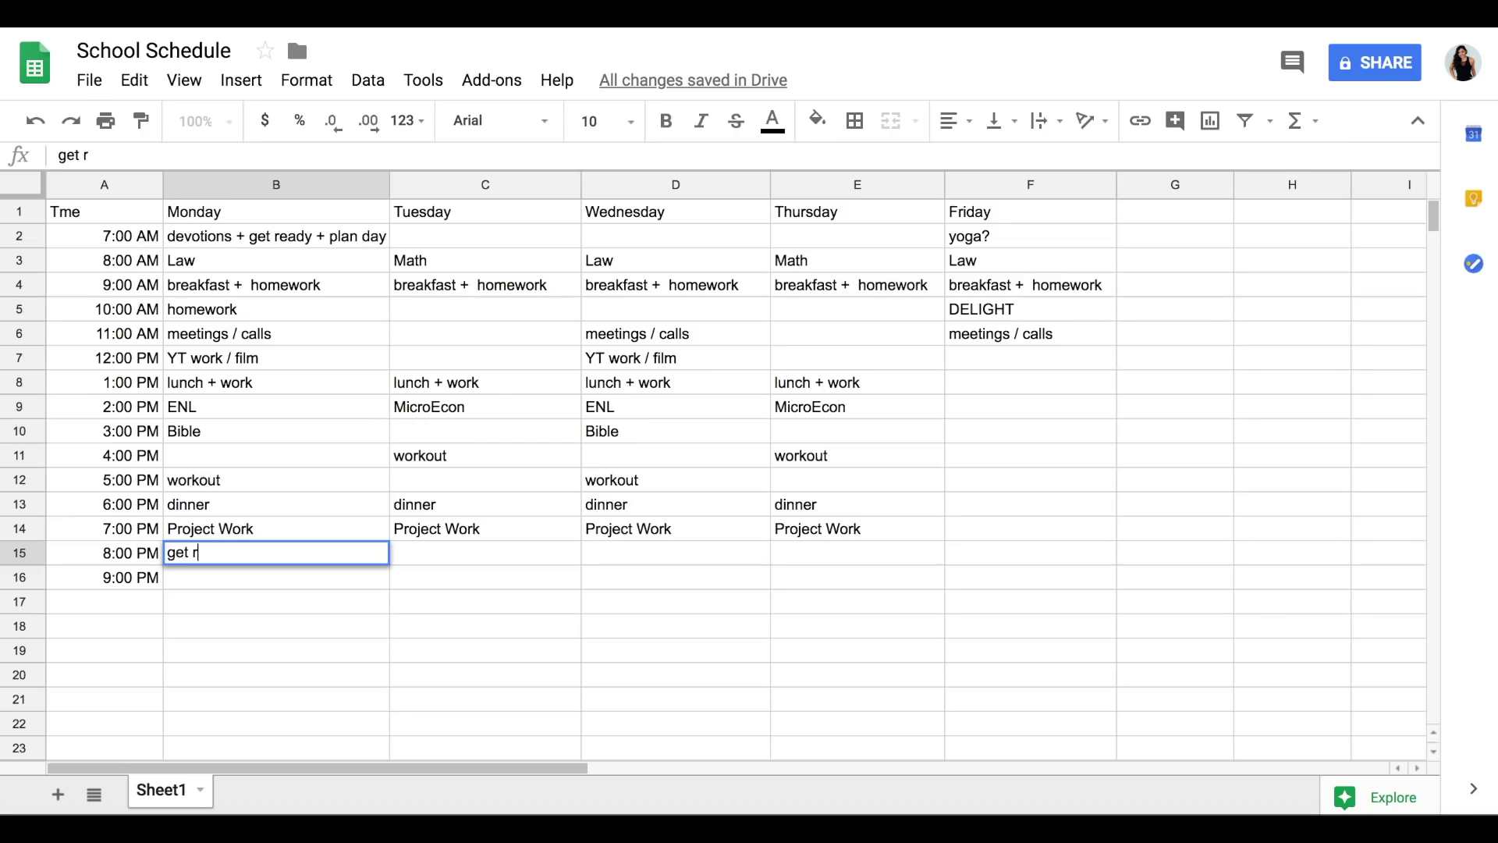
text( bed)
click(345, 621)
click(377, 560)
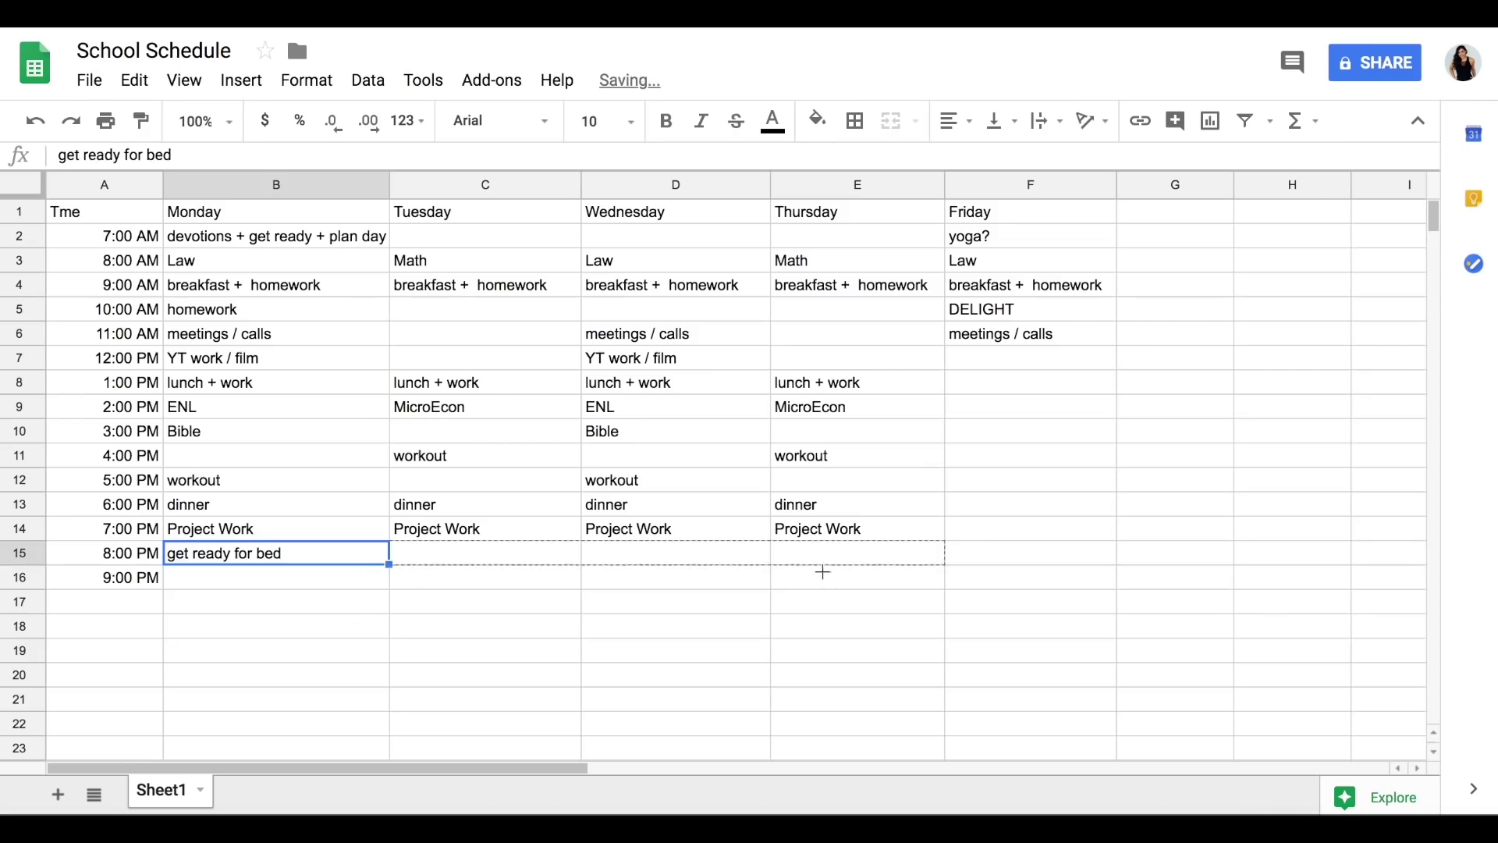
drag(822, 572, 822, 572)
- Add 'netflix / read' at Monday 9:00 PM and copy it across Tuesday to Thursday
click(312, 586)
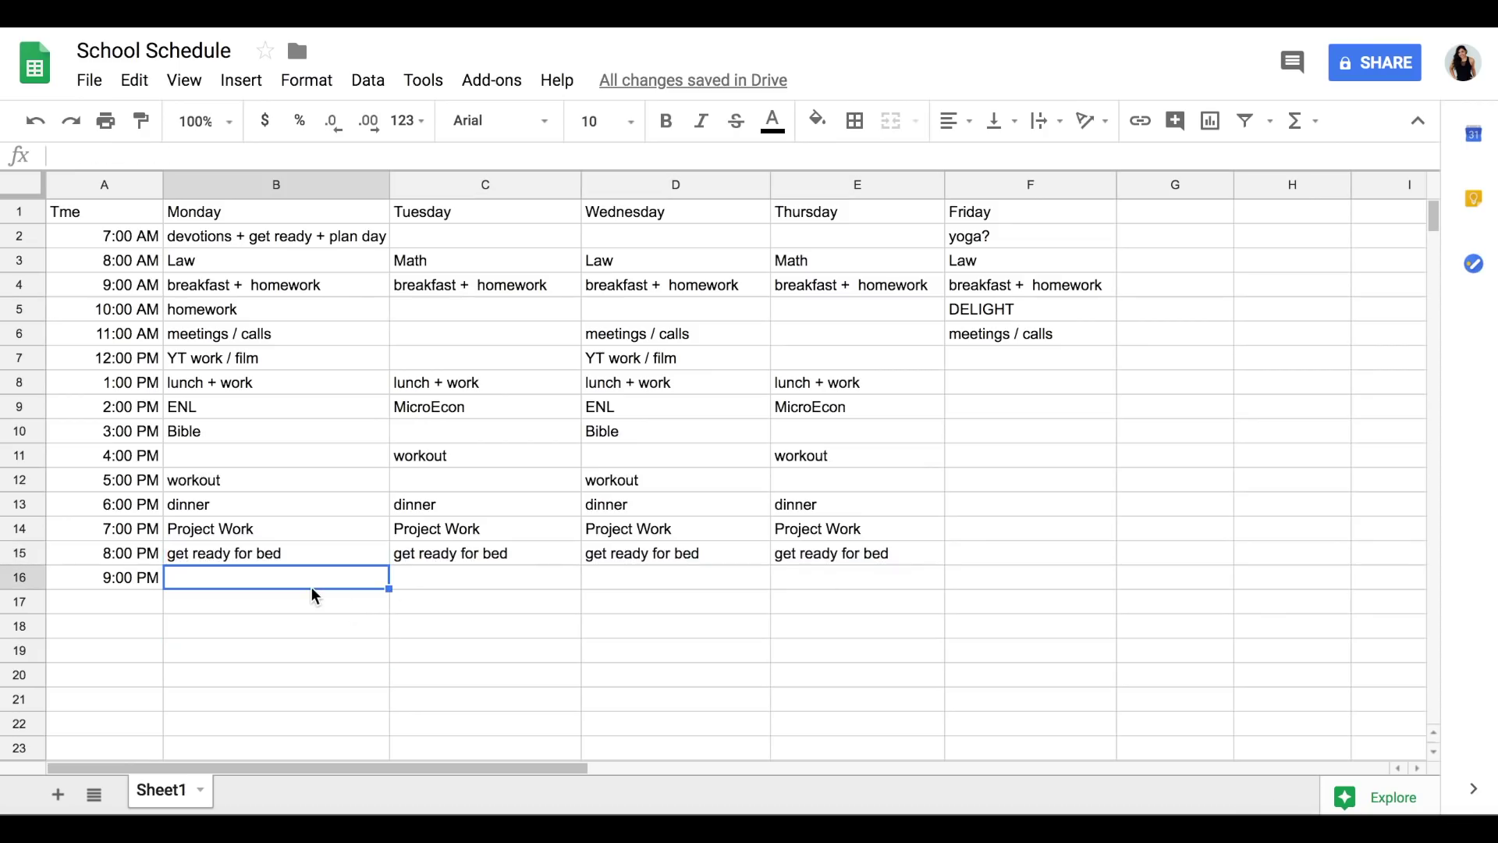
text(netflix / read)
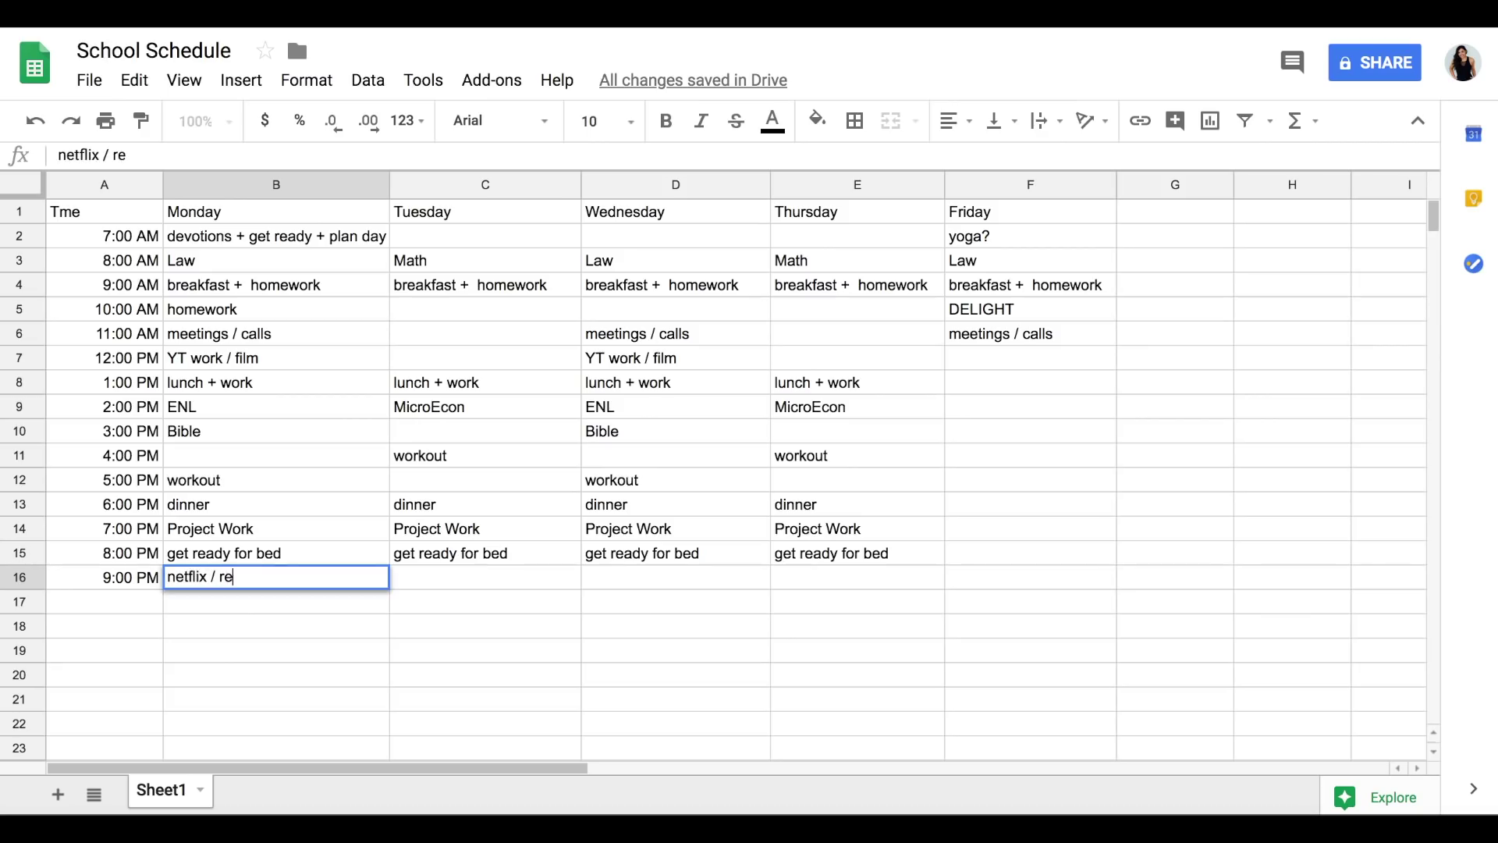
key(Return)
key(Down)
key(Down)
click(365, 581)
drag(389, 589, 855, 592)
key(Down)
key(Down)
key(Down)
key(Down)
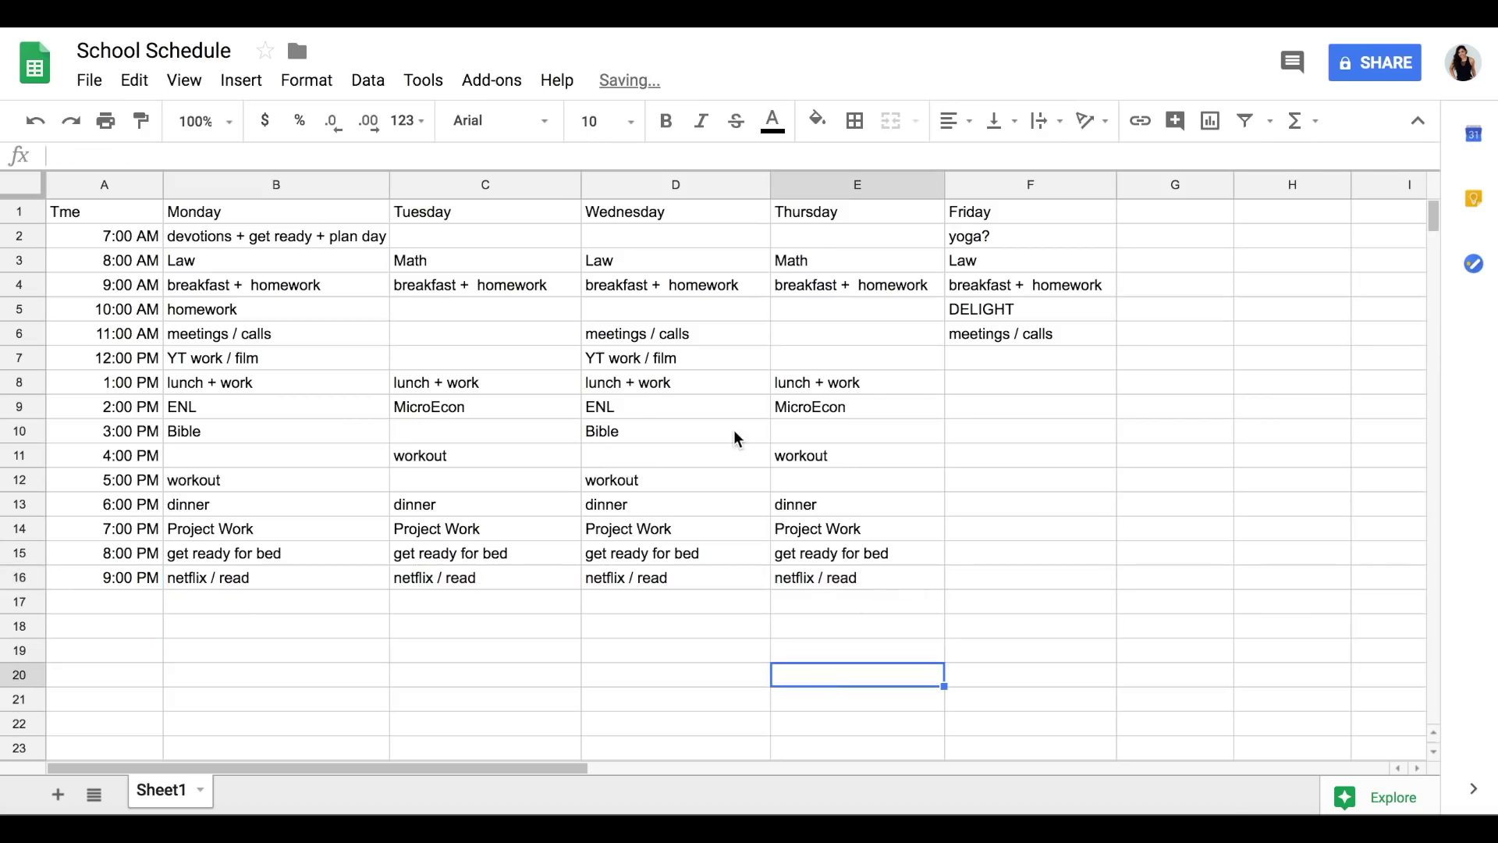
- Fill Tuesday's and Thursday's 10:00 AM to 12:00 PM slots with 'homework'
click(437, 313)
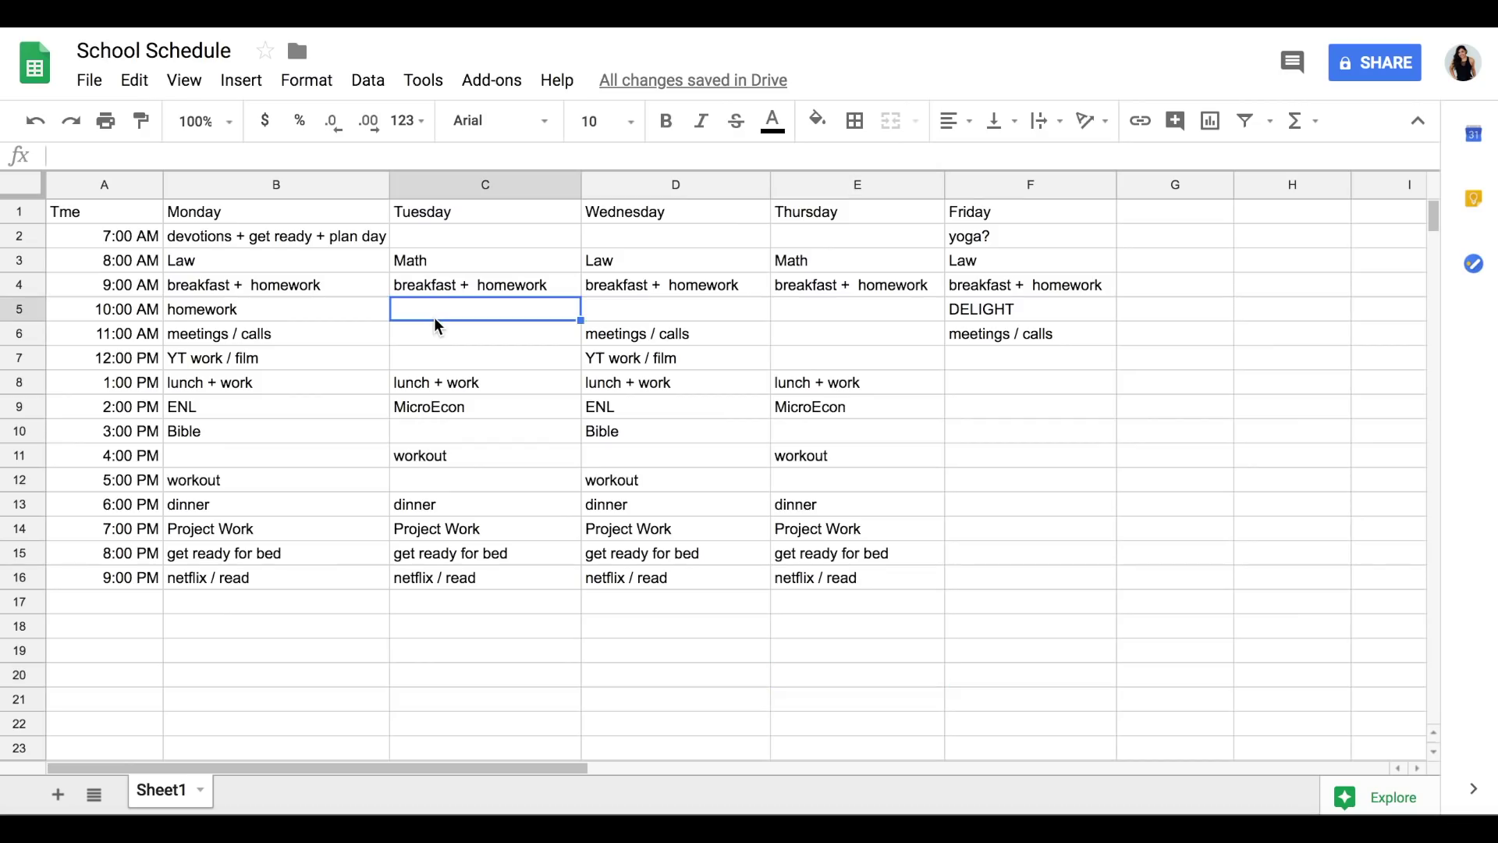
text(homework)
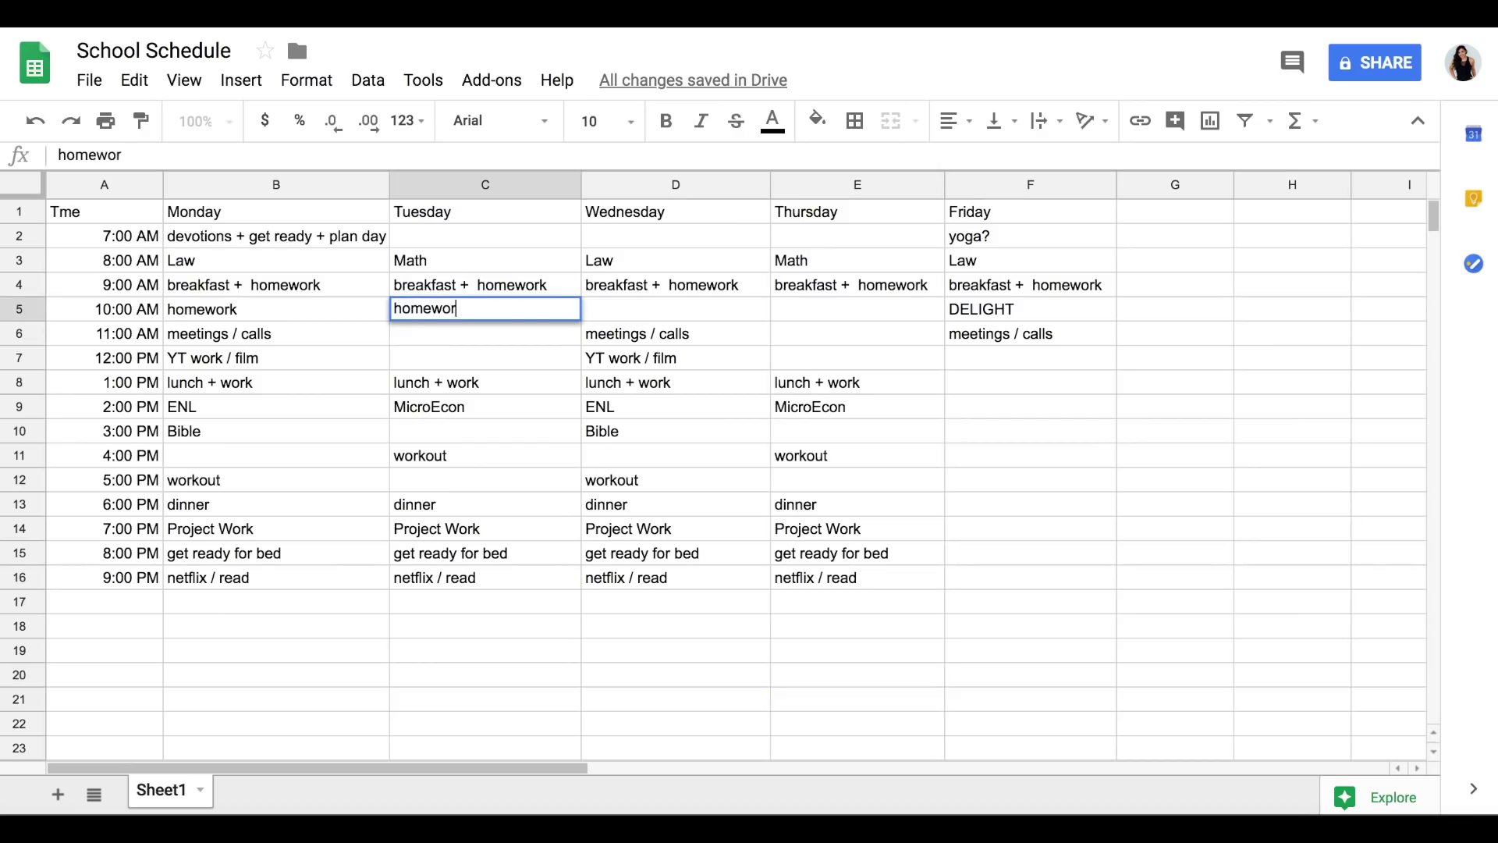
click(853, 287)
click(854, 309)
text(homework)
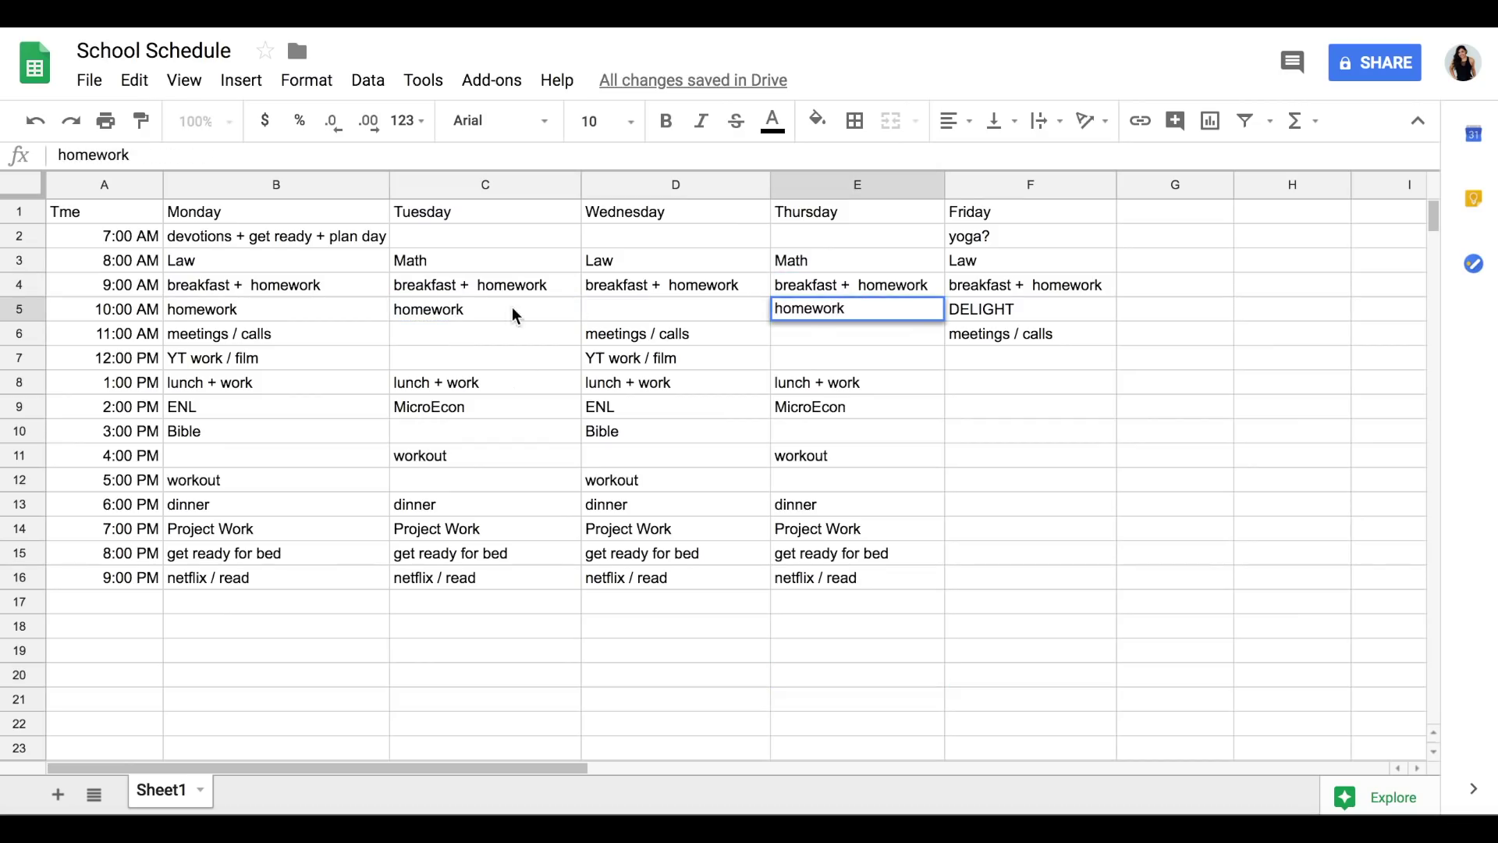
key(Left)
key(Left)
drag(581, 320, 576, 367)
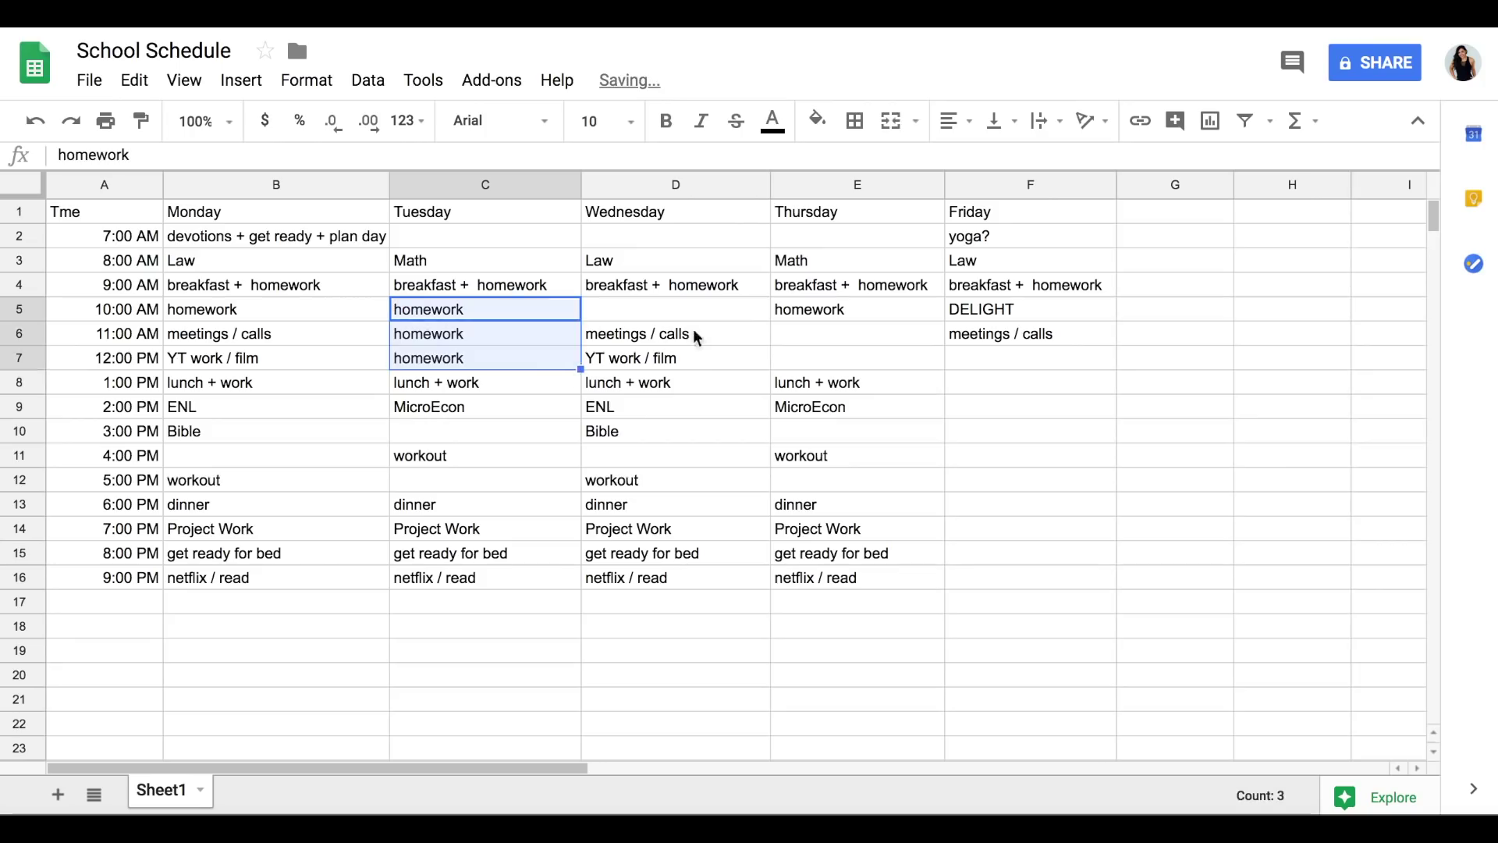
key(Right)
key(Right)
drag(935, 364, 934, 366)
- Add 'homework' to Wednesday's 10:00 AM slot
click(640, 479)
click(643, 308)
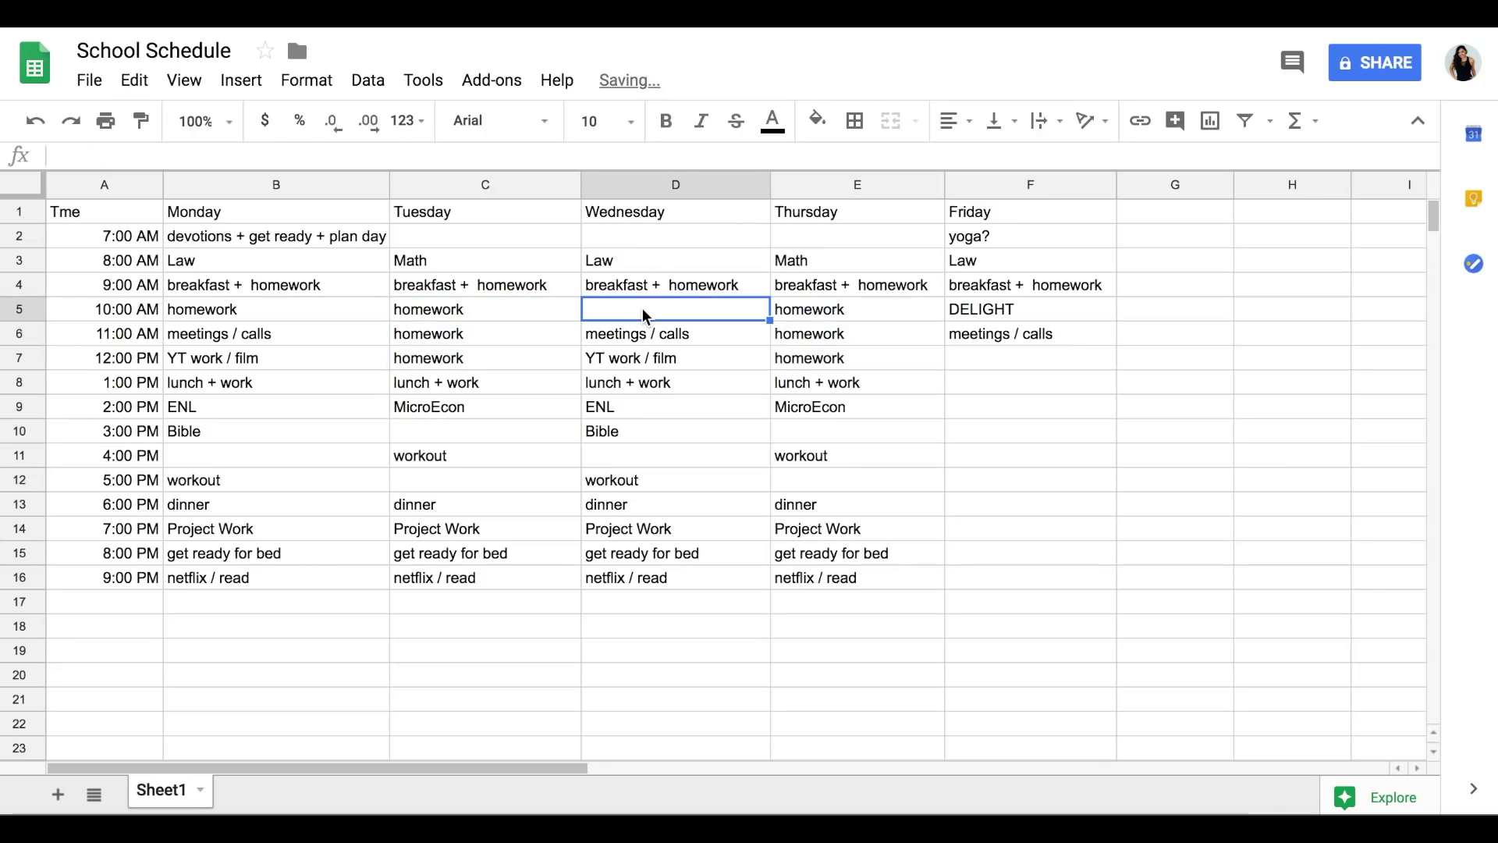
text(homew)
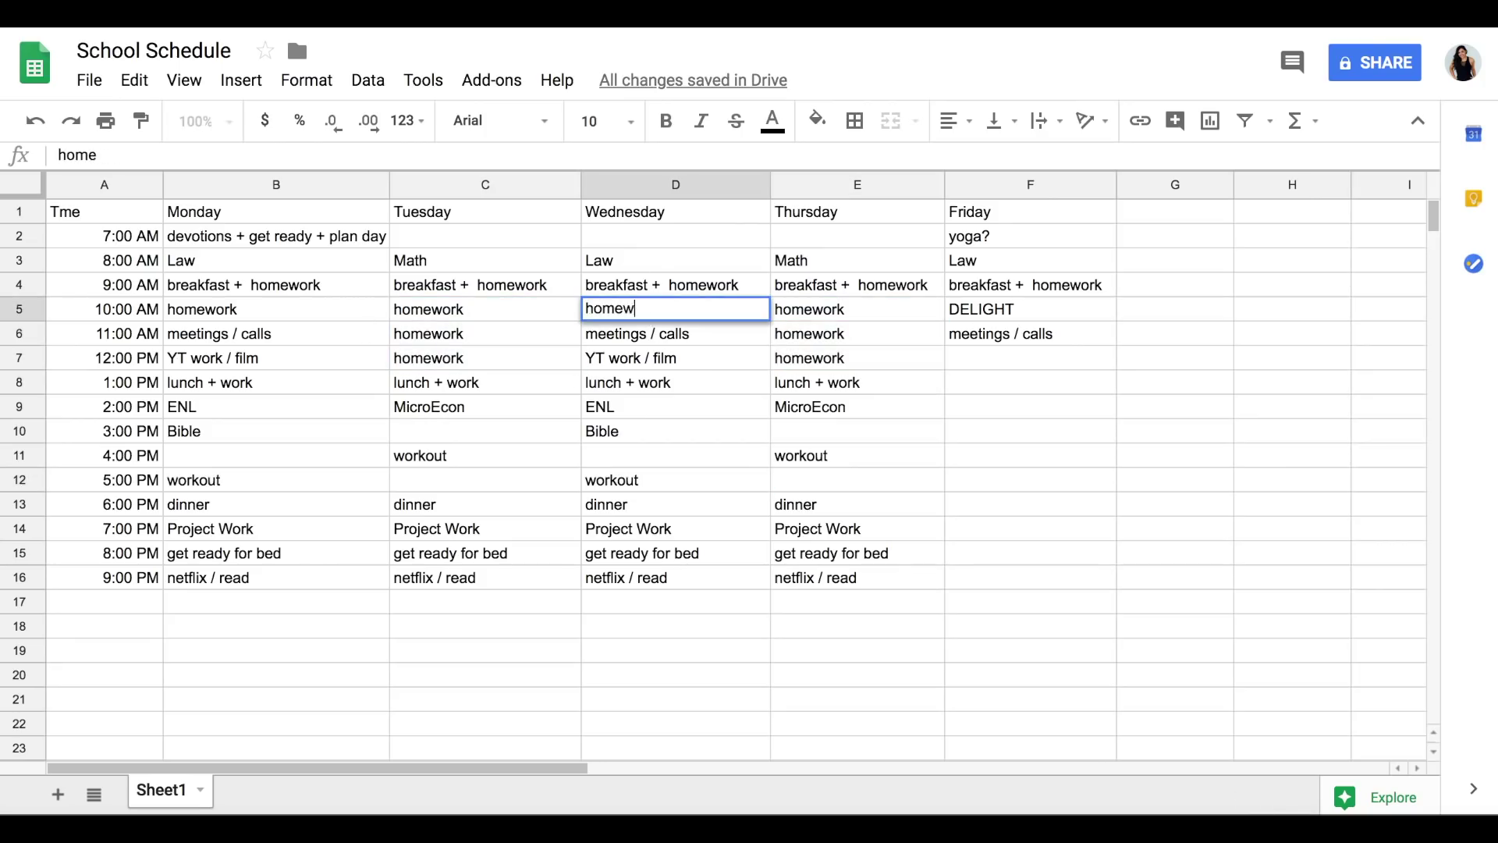
text(ork)
click(550, 559)
click(519, 634)
click(102, 212)
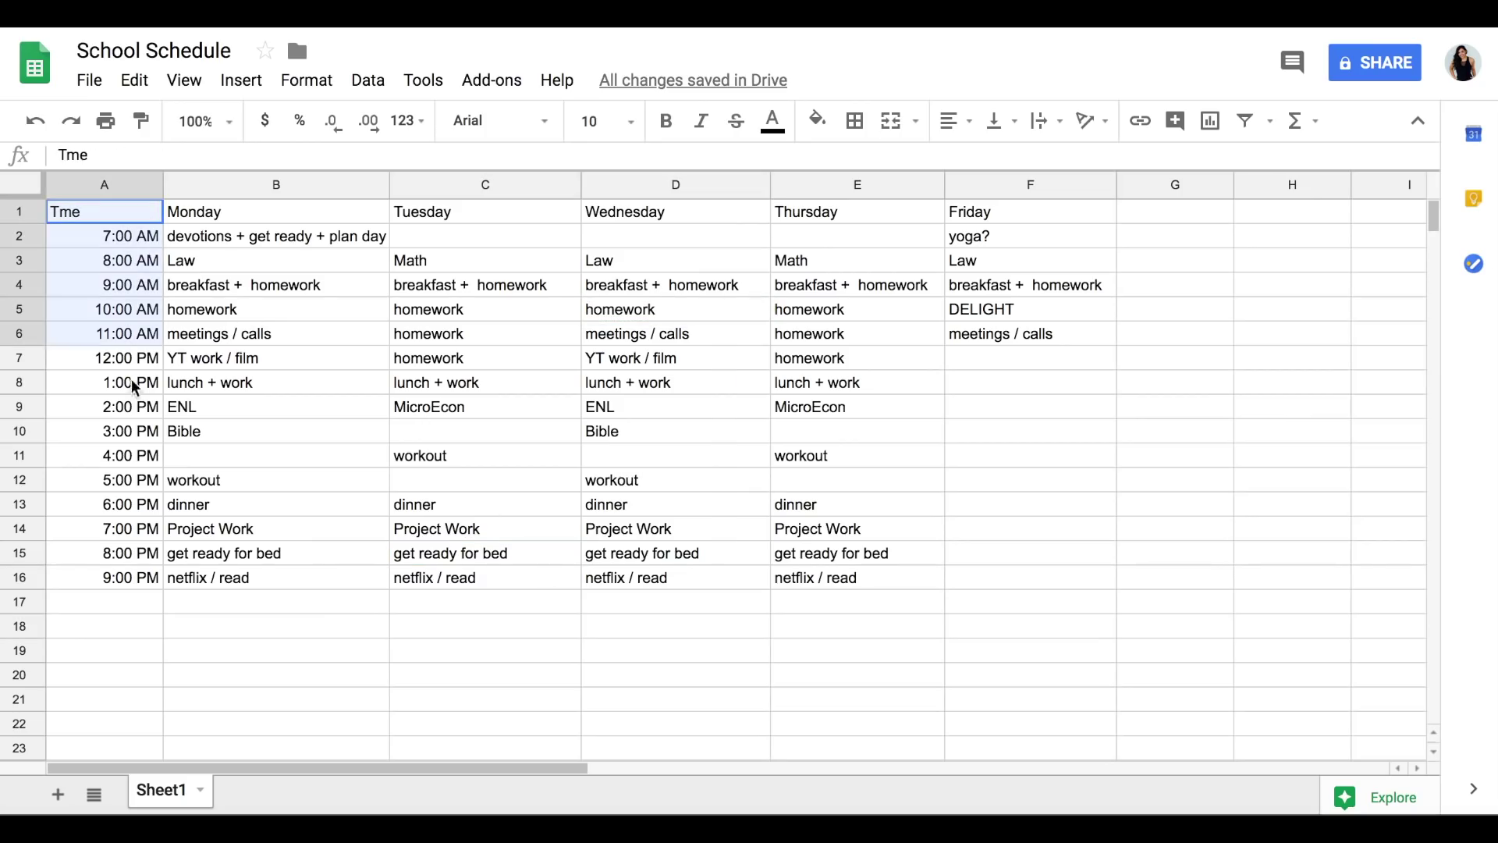
- Fill the time column A1:A16 red
shift+click(117, 577)
click(817, 120)
click(859, 256)
click(499, 260)
drag(114, 213, 117, 578)
click(817, 122)
click(830, 287)
click(858, 309)
- Set the whole schedule A1:F16 in the Gilda Display font
drag(125, 212, 985, 577)
click(499, 120)
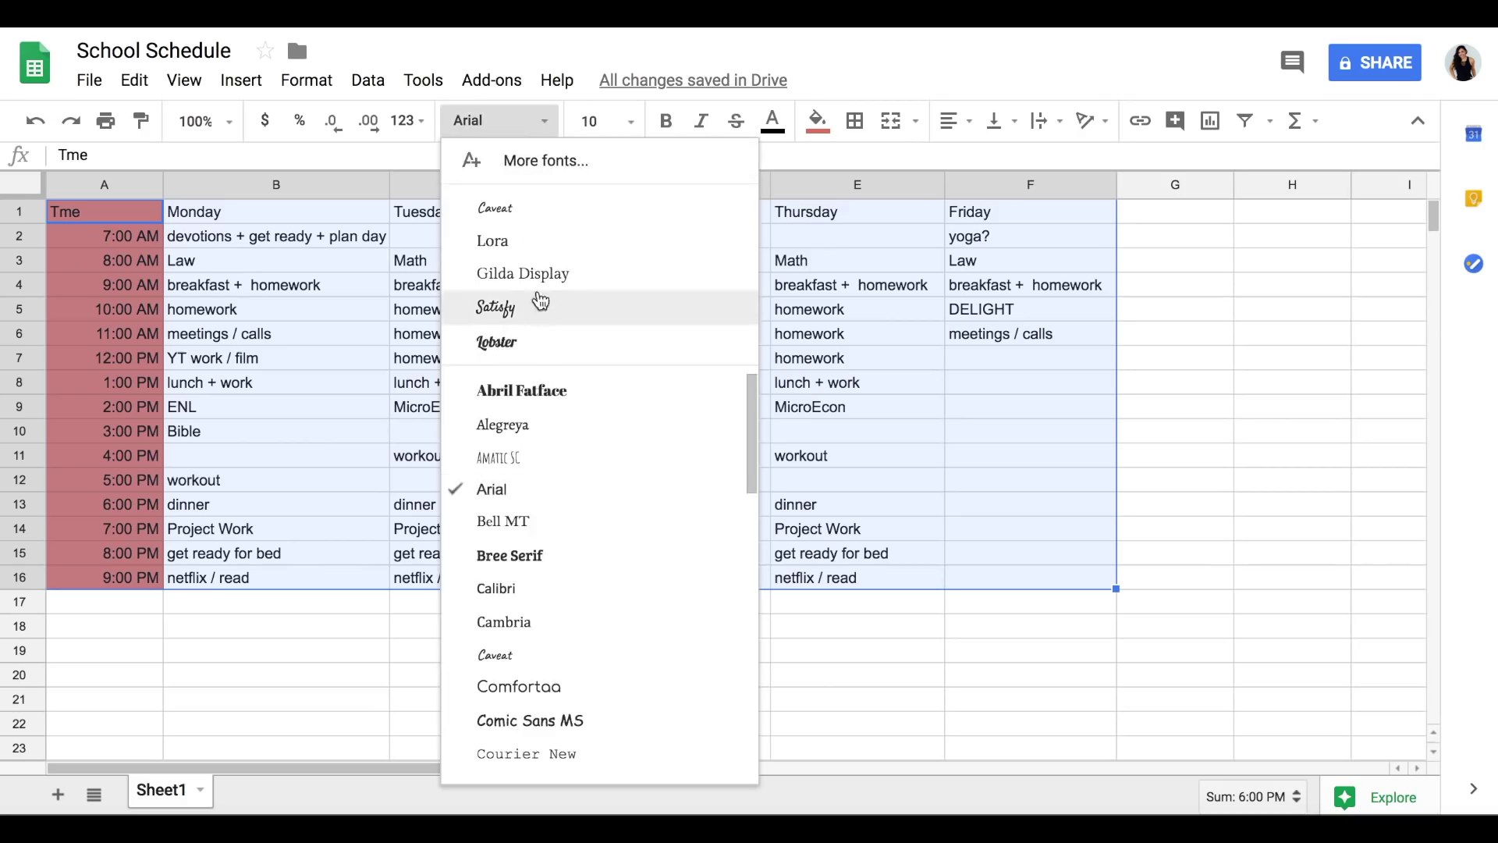
click(538, 268)
click(701, 120)
click(701, 121)
- Italicise the day headers B1:F1 and fill them red
click(492, 406)
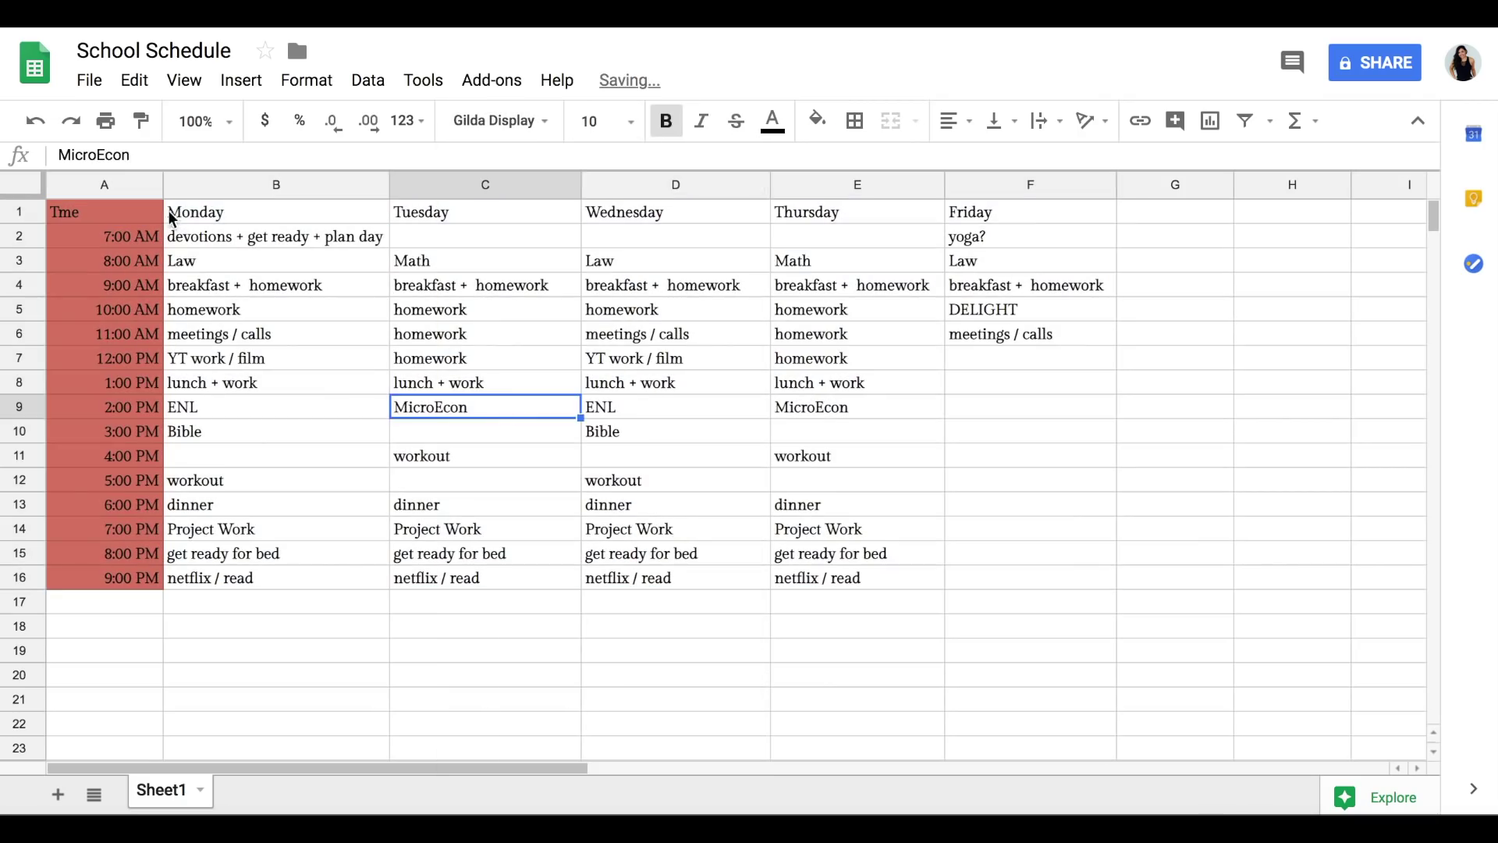
drag(187, 214, 1022, 212)
click(704, 126)
click(817, 122)
click(830, 284)
- Re-apply the day headers' red fill, trying lighter and deeper shades
click(677, 286)
drag(234, 212, 1023, 213)
click(817, 122)
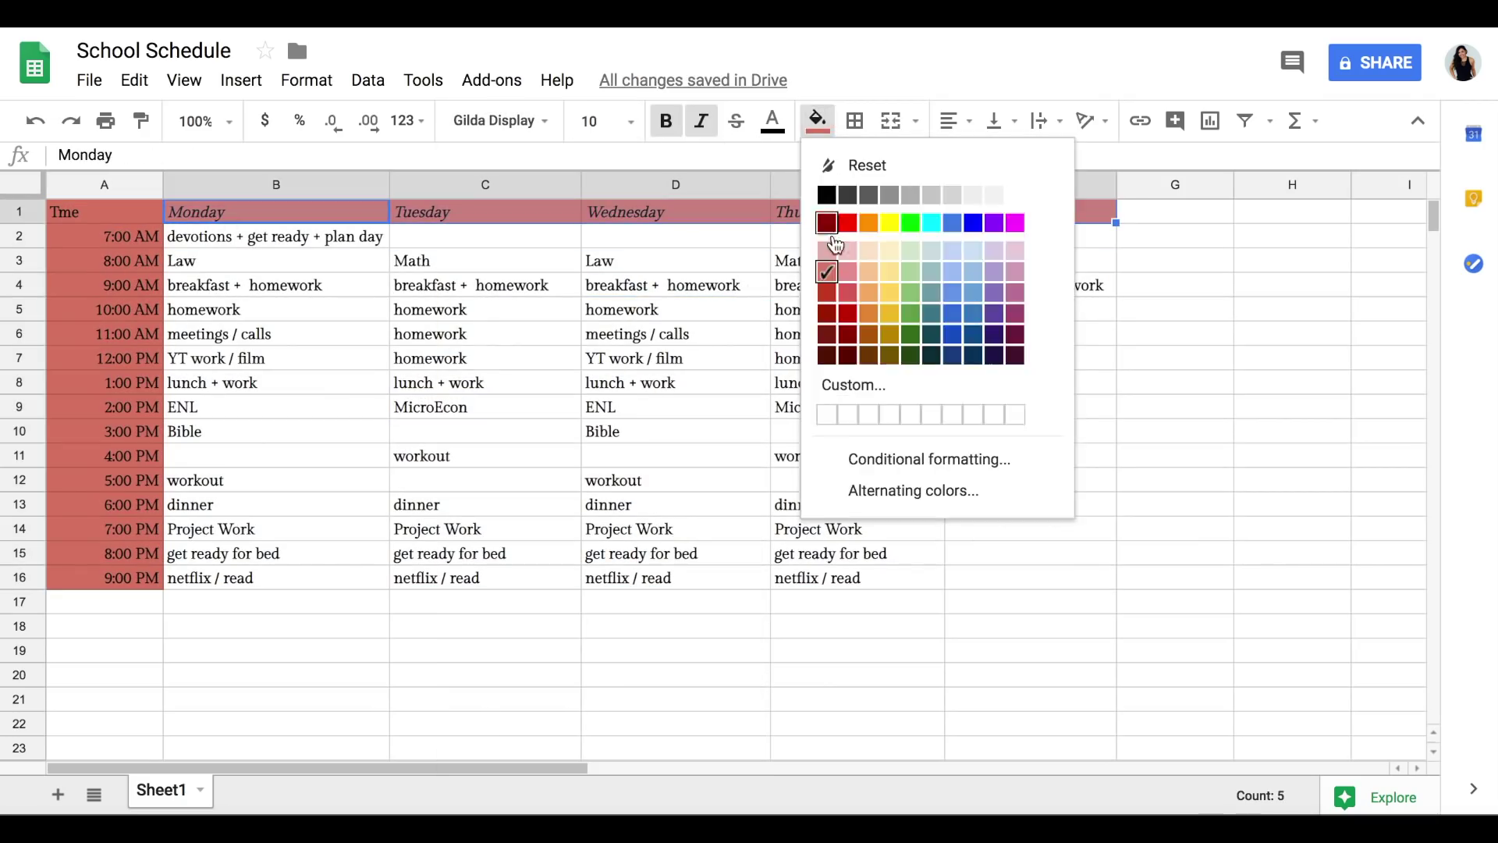
click(829, 251)
click(838, 309)
drag(248, 216, 1022, 212)
click(816, 122)
click(829, 273)
- Set the day headers and the time column to font size 12
click(632, 124)
click(598, 350)
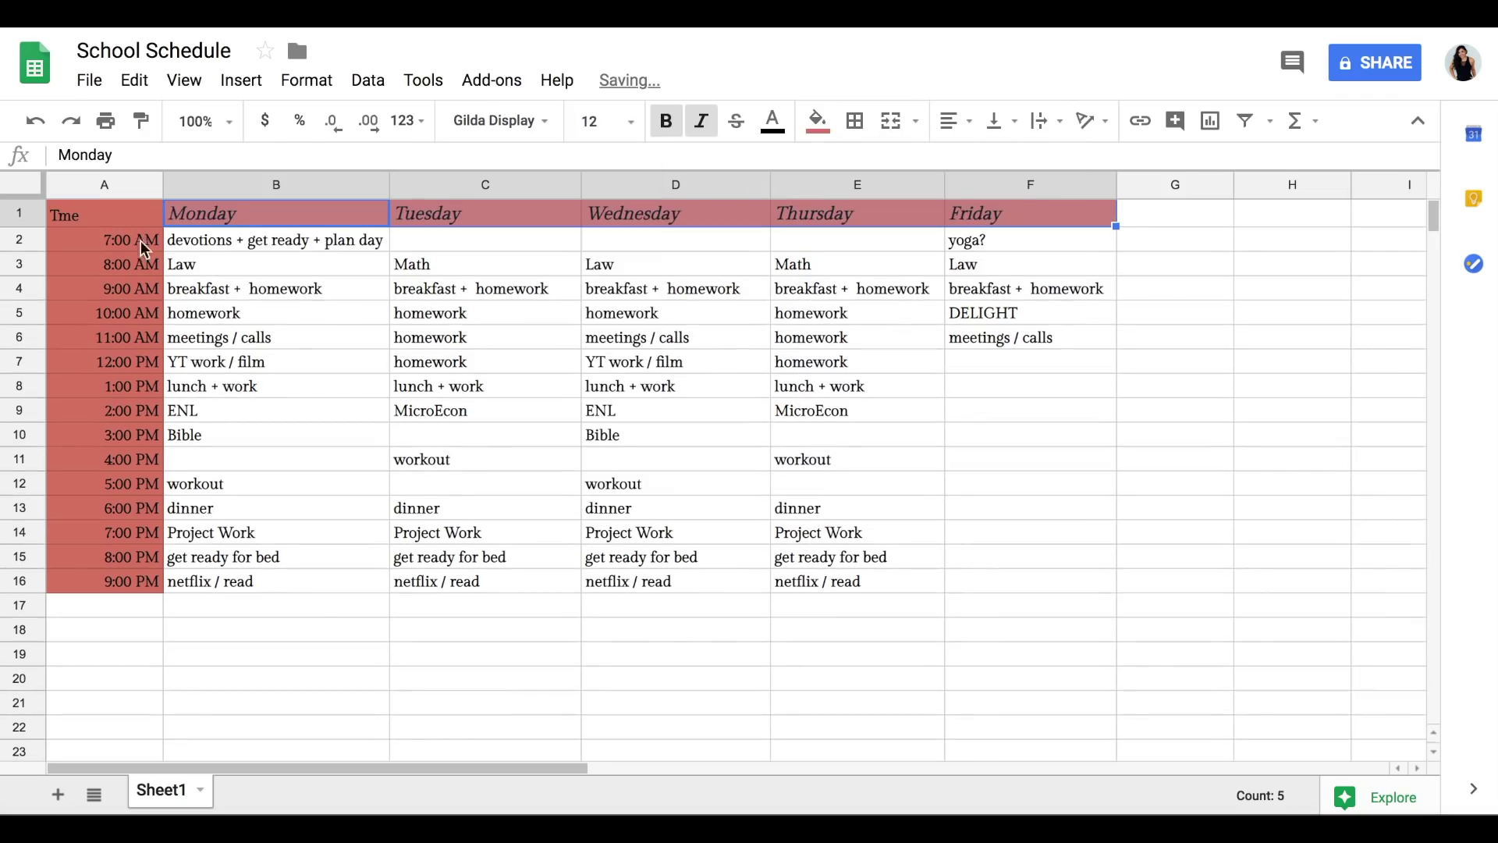
drag(104, 236, 104, 578)
click(630, 121)
click(614, 355)
click(362, 248)
- Fill the 8:00 AM and 2:00 PM class rows light orange
drag(258, 270, 1022, 271)
click(817, 120)
click(843, 248)
click(889, 300)
drag(234, 437, 819, 437)
click(817, 120)
click(826, 248)
click(823, 412)
drag(257, 270, 1022, 271)
click(816, 120)
click(858, 248)
- Fill Monday's and Wednesday's 3–4 PM Bible blocks light orange
click(259, 470)
drag(334, 472, 334, 491)
click(817, 121)
click(827, 248)
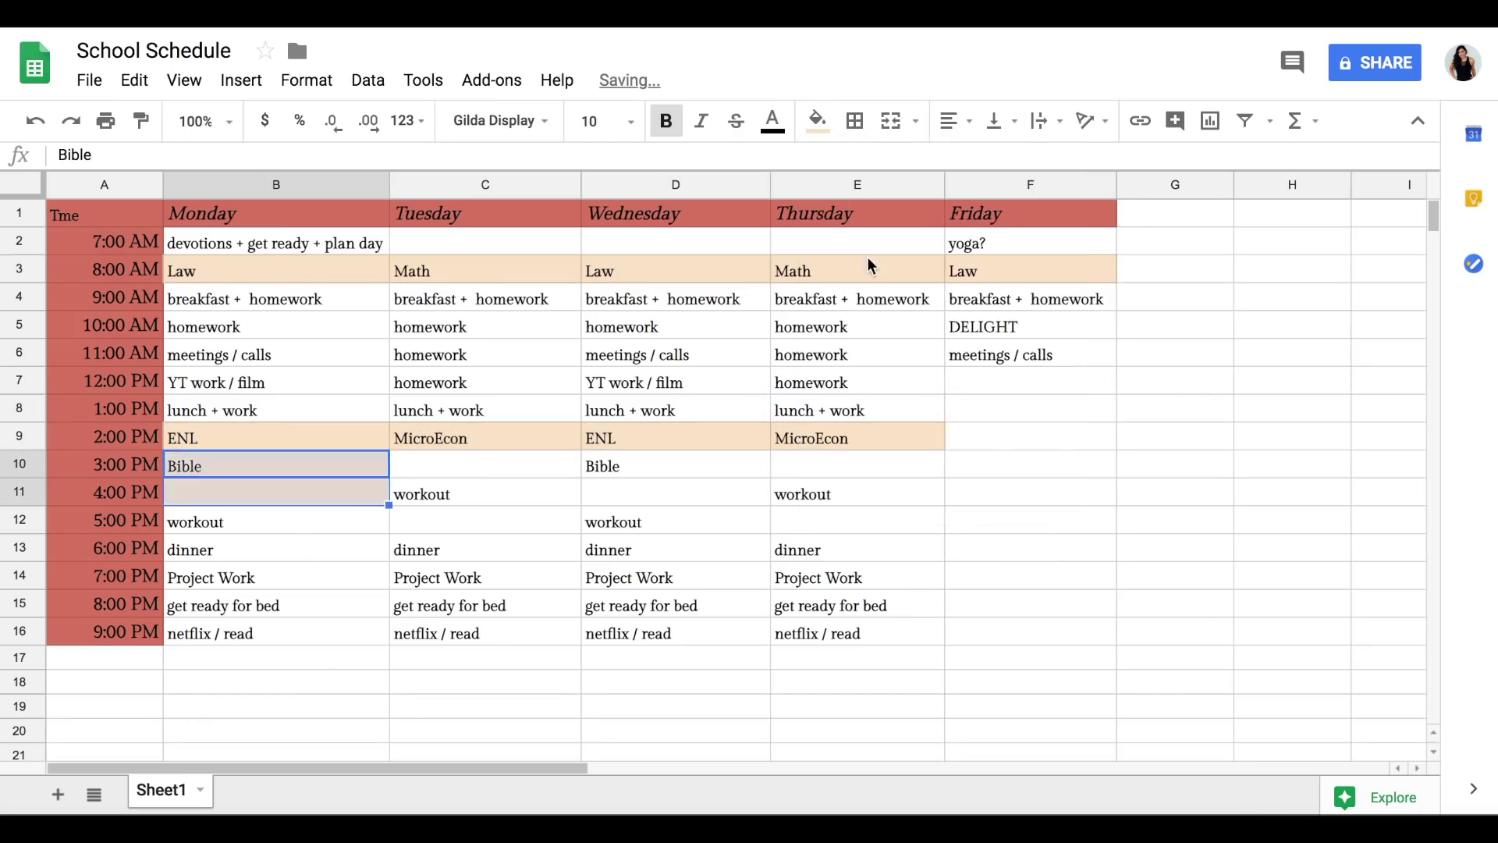
click(676, 466)
key(shift+Down)
click(817, 120)
click(827, 248)
- Shade the breakfast and homework block and Tuesday's extra homework light blue
drag(234, 299, 858, 326)
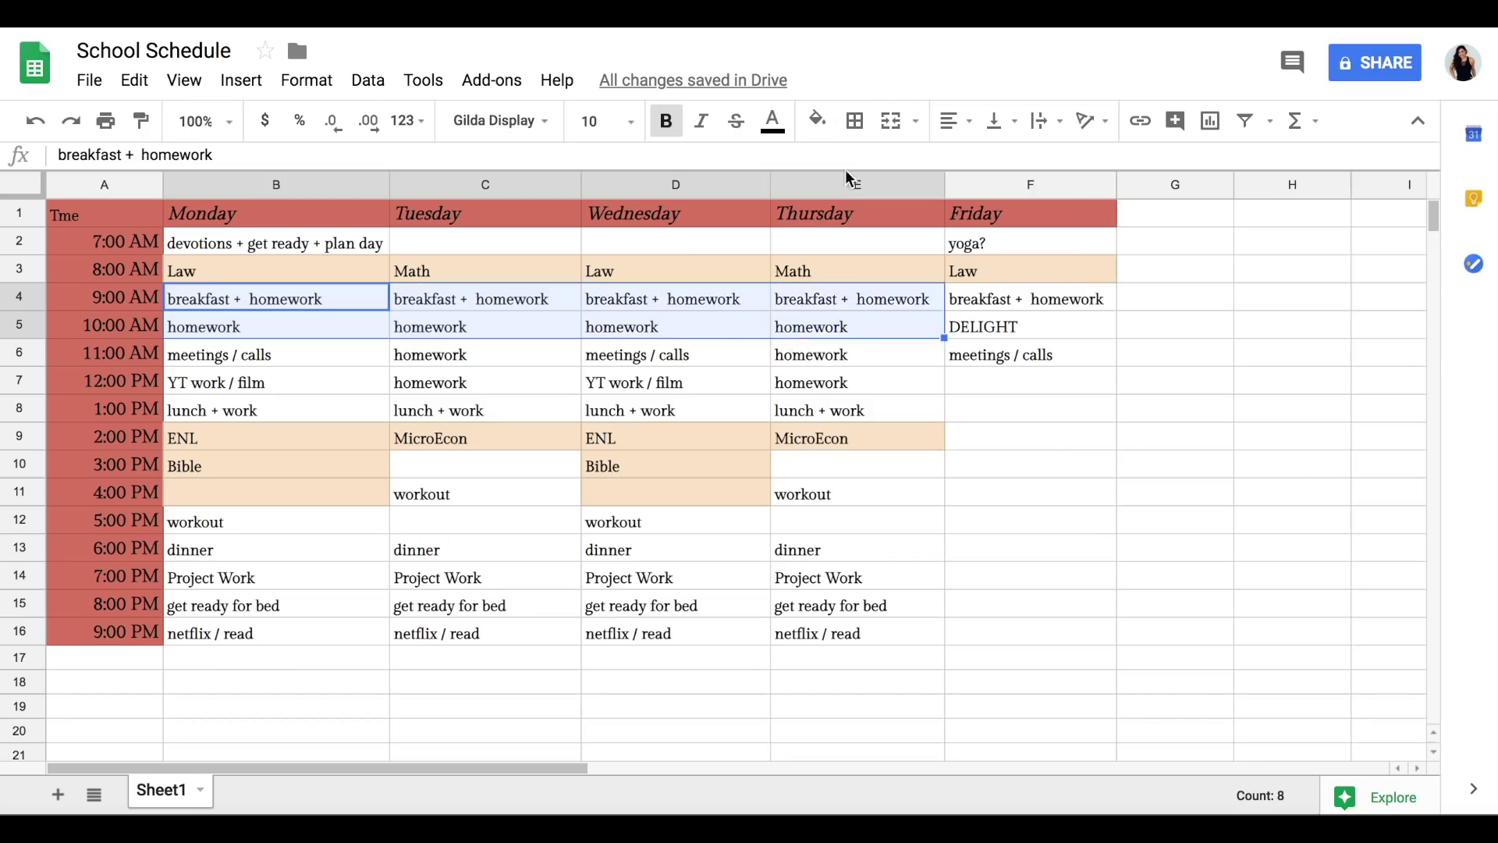
click(817, 120)
click(973, 250)
click(676, 354)
click(468, 354)
key(shift+Down)
click(817, 120)
click(973, 250)
- Shade Thursday's extra homework and Friday's breakfast + homework light blue
click(885, 359)
key(shift+Down)
click(817, 120)
click(973, 250)
click(1014, 299)
click(817, 120)
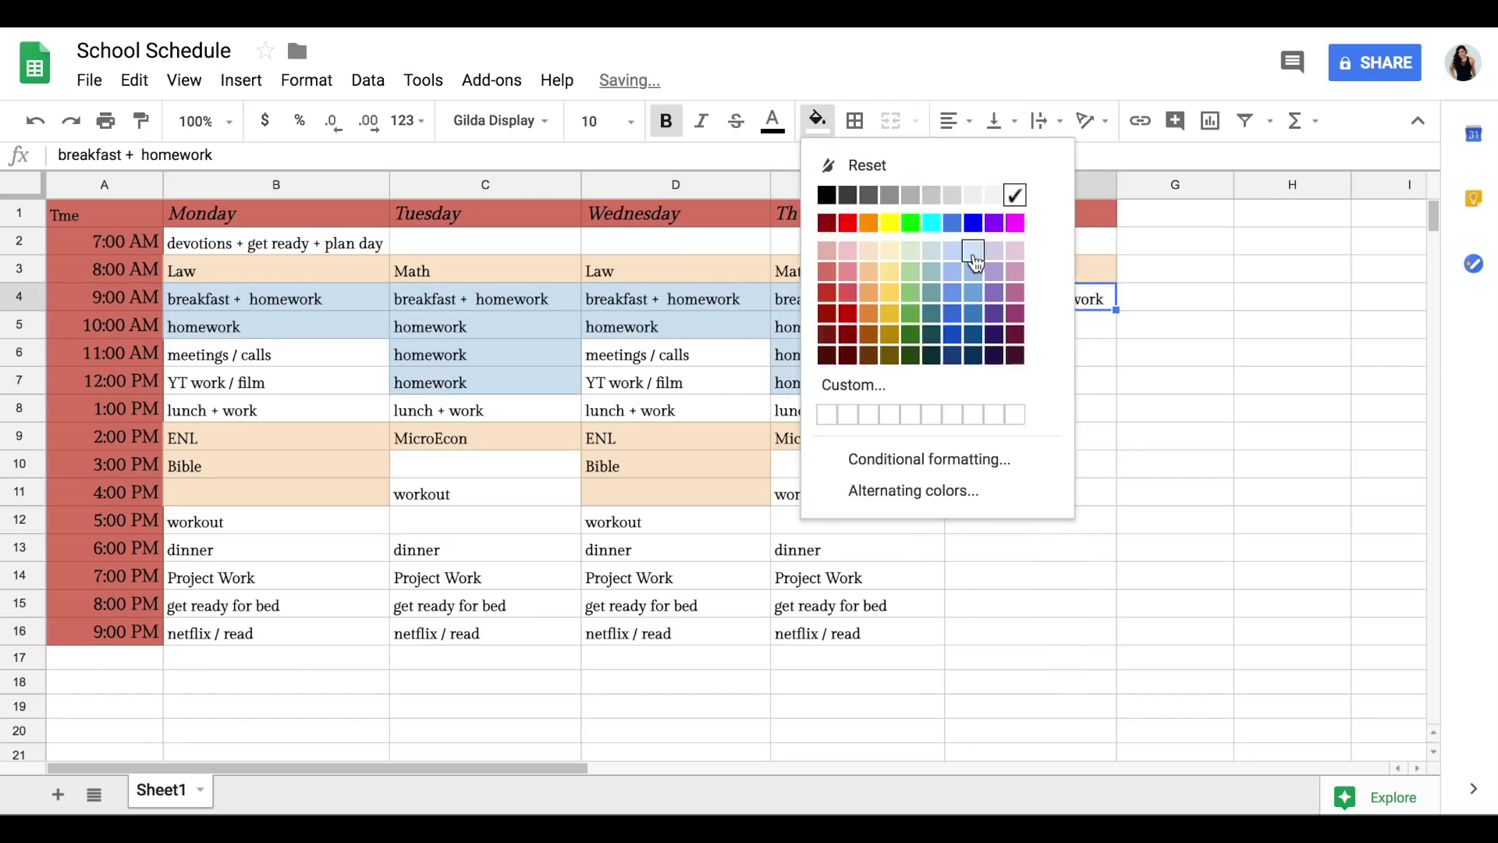
click(972, 250)
- Undo a trial blue on Monday's midday entries and copy devotions across Tuesday–Thursday
drag(234, 354, 328, 413)
click(816, 120)
click(897, 268)
click(931, 337)
key(ctrl+z)
click(273, 243)
drag(388, 256, 858, 246)
- Fill Monday's and Tuesday's workouts teal
click(210, 531)
click(934, 250)
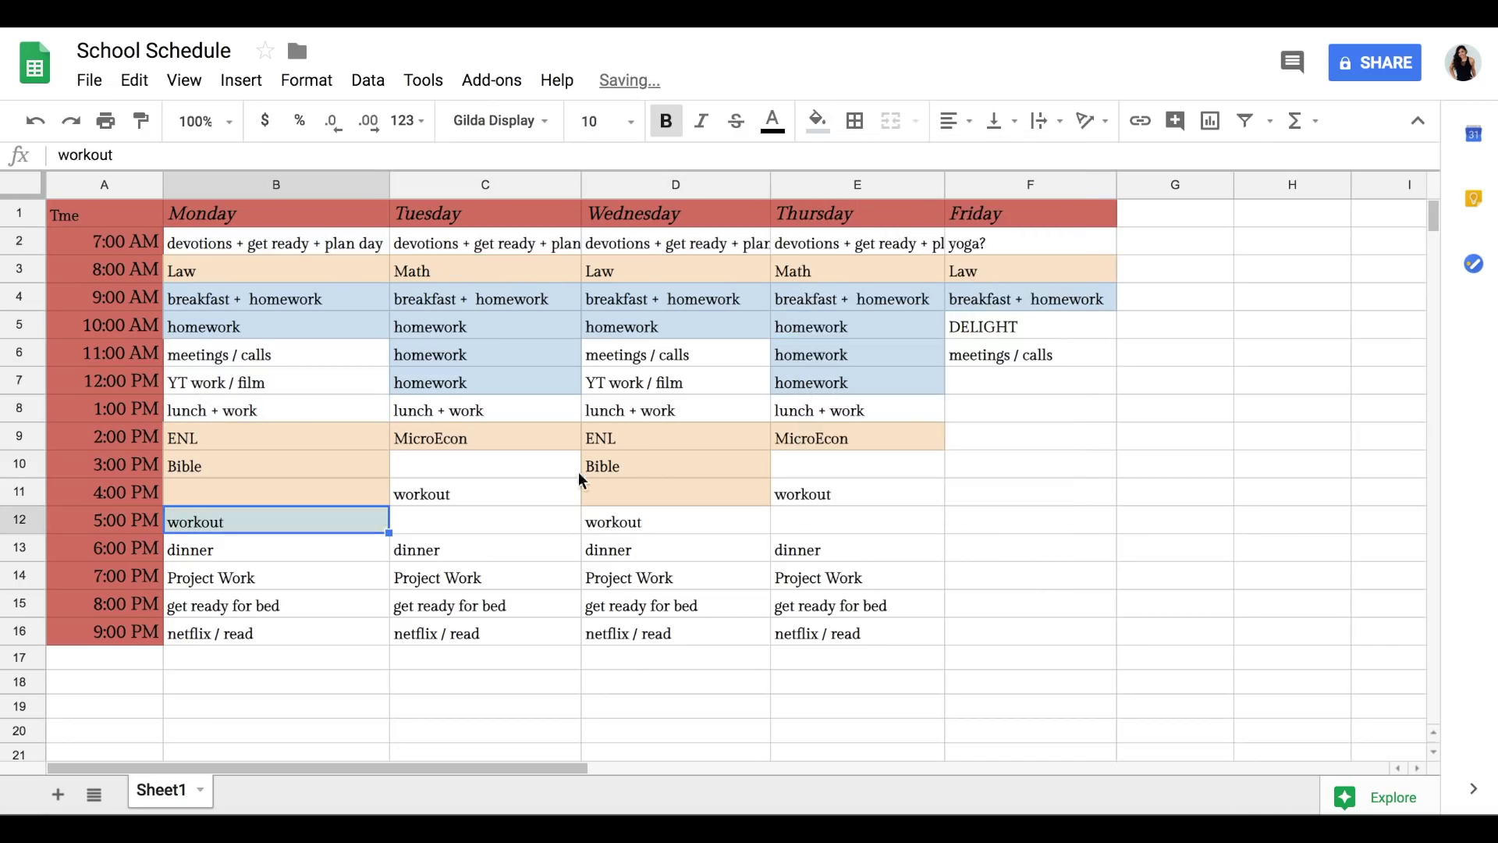
click(538, 466)
click(817, 120)
click(934, 250)
key(ctrl+z)
click(549, 495)
click(817, 120)
click(934, 249)
click(671, 521)
- Fill Wednesday's and Thursday's workouts and Friday's yoga? teal
click(817, 120)
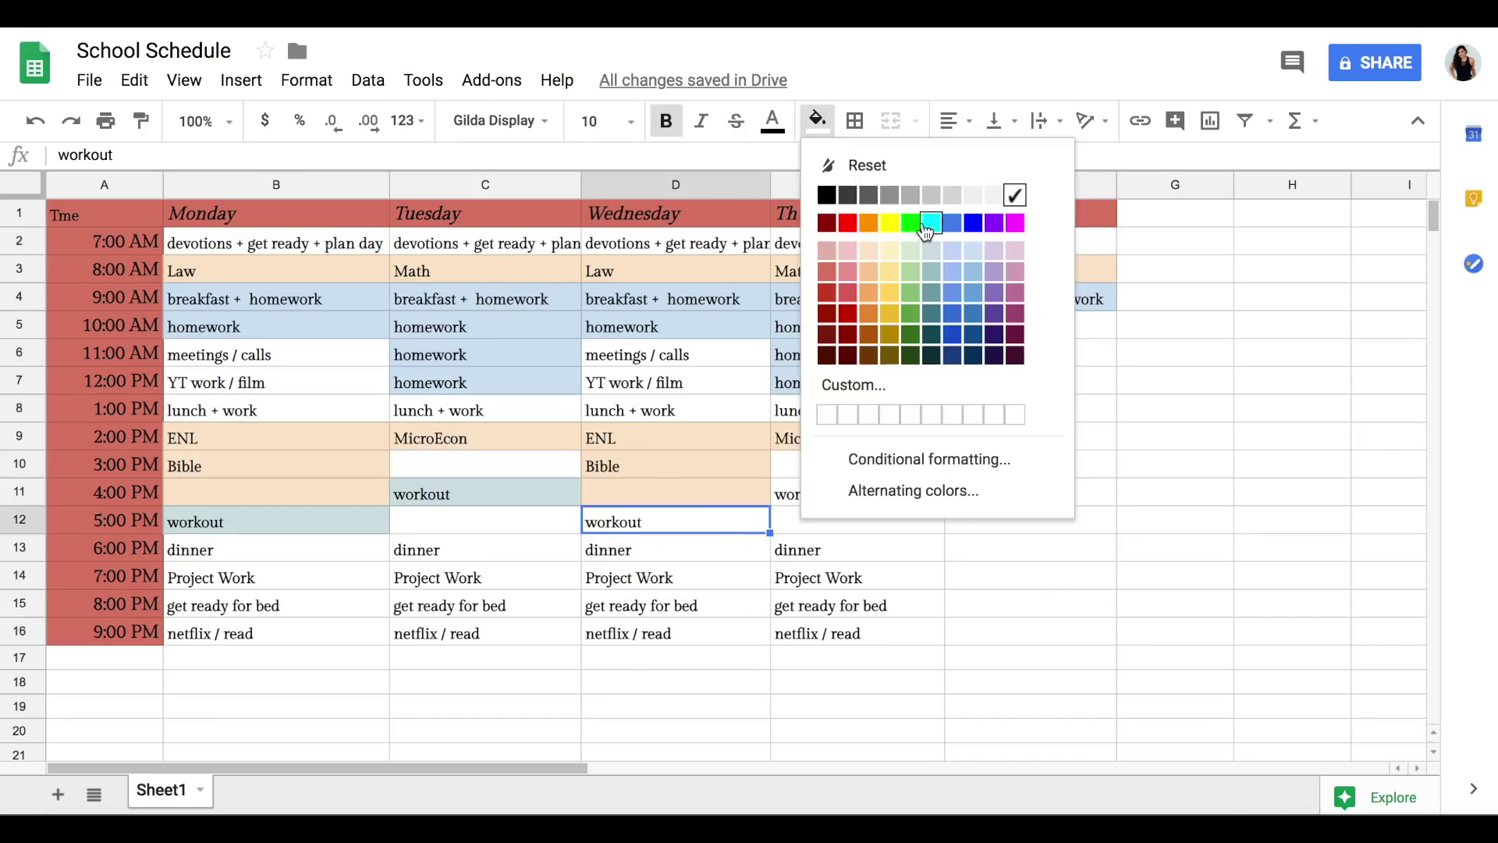
click(951, 249)
click(843, 493)
click(817, 120)
click(951, 250)
click(828, 659)
click(1030, 243)
click(817, 120)
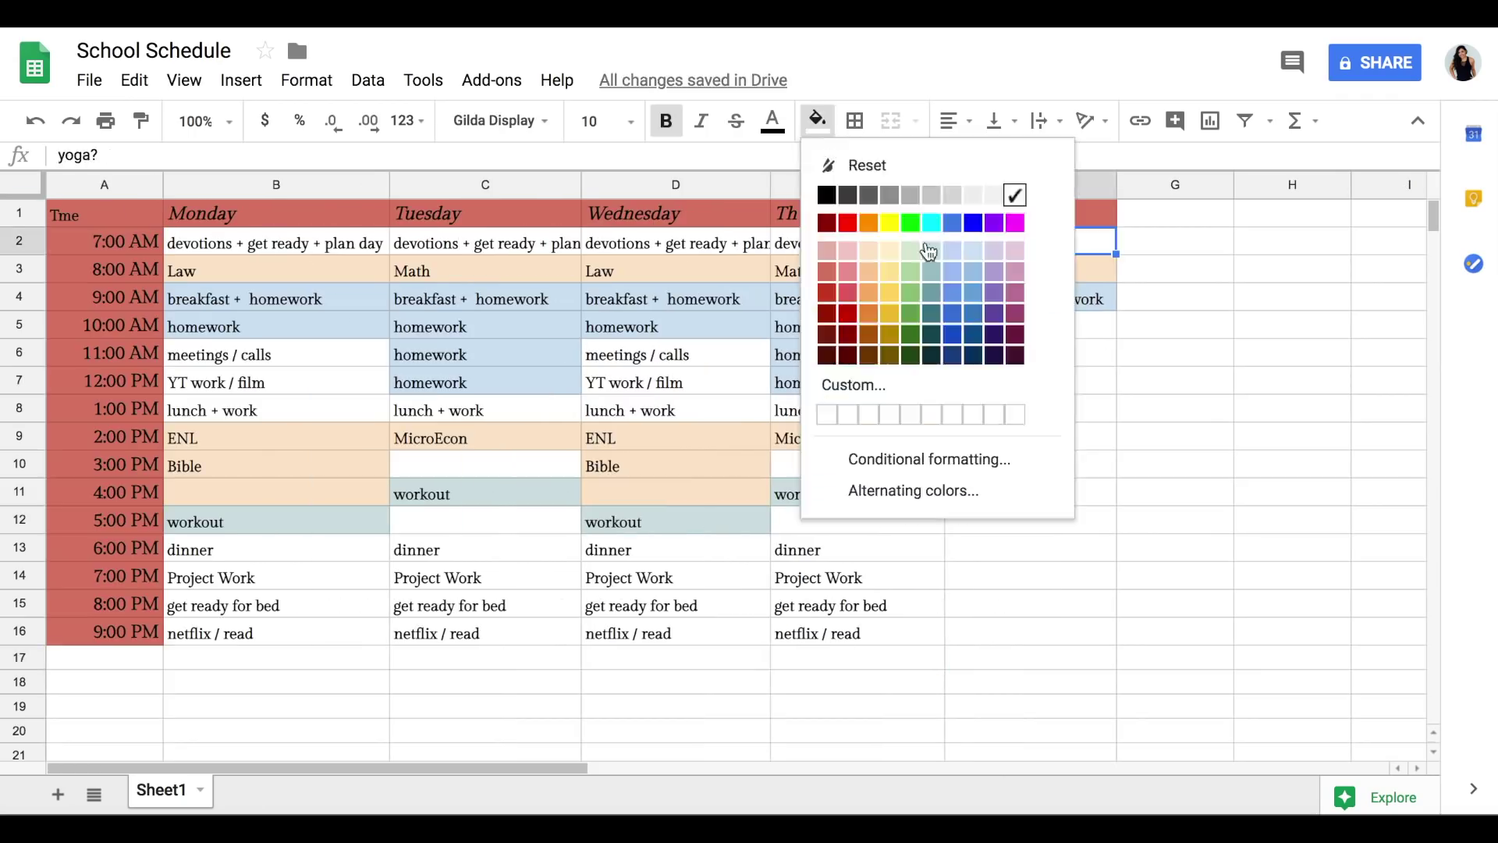
click(951, 250)
click(1010, 550)
- Drop a trial purple dinner fill and make the Project Work row pale green
drag(203, 549, 779, 546)
click(817, 120)
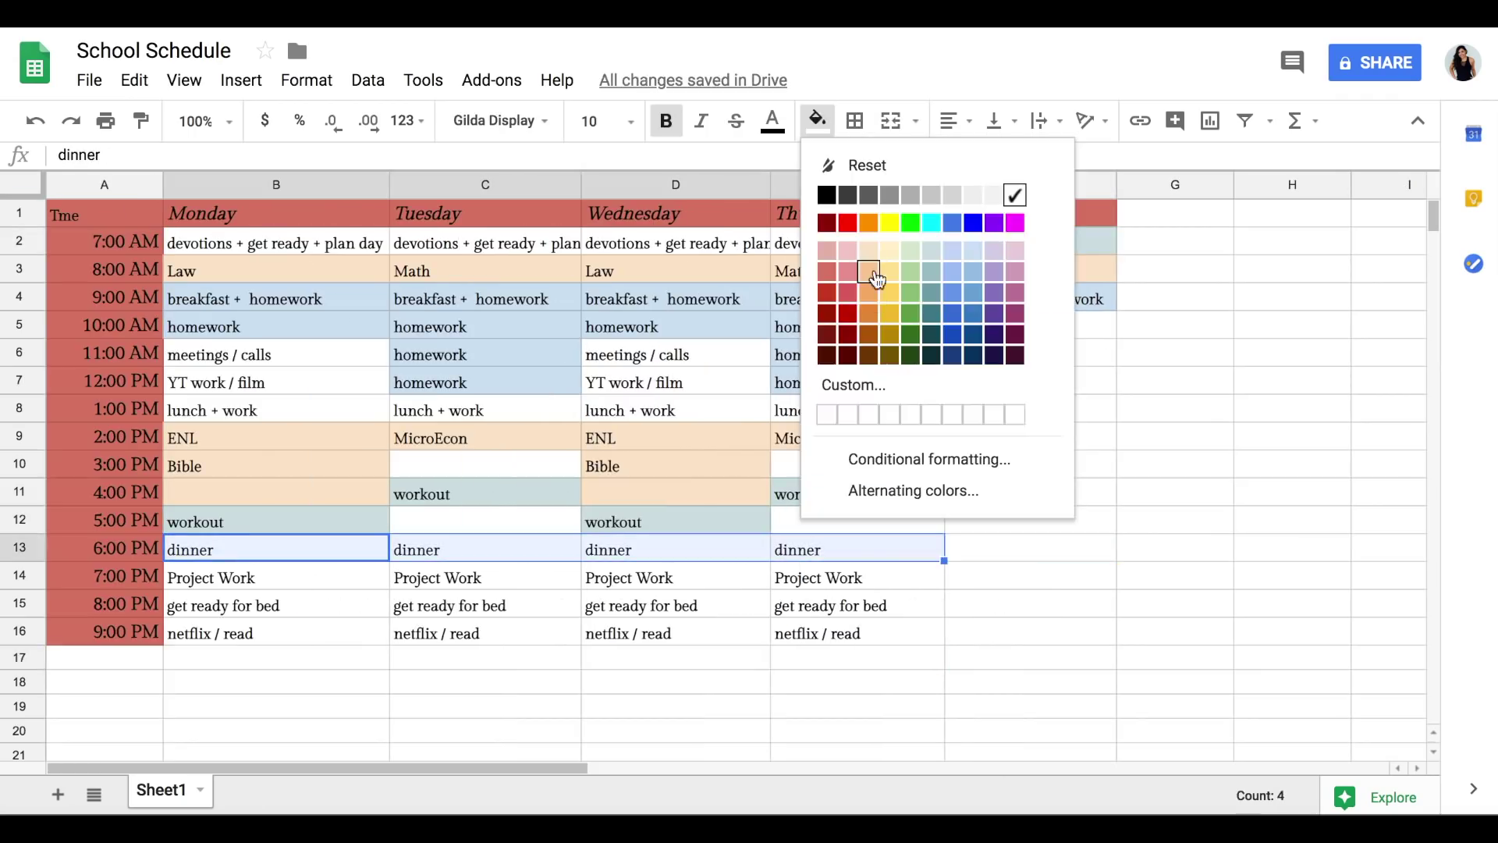
click(993, 270)
key(ctrl+z)
drag(273, 577, 835, 576)
click(817, 121)
click(910, 249)
click(817, 120)
click(948, 254)
click(675, 604)
key(ctrl+z)
click(476, 756)
- Fill the lunch + work row and Monday's and Wednesday's YT work / film pale green
click(345, 414)
drag(349, 419, 858, 410)
click(817, 120)
click(911, 250)
click(273, 386)
click(817, 120)
click(910, 250)
click(675, 382)
click(817, 120)
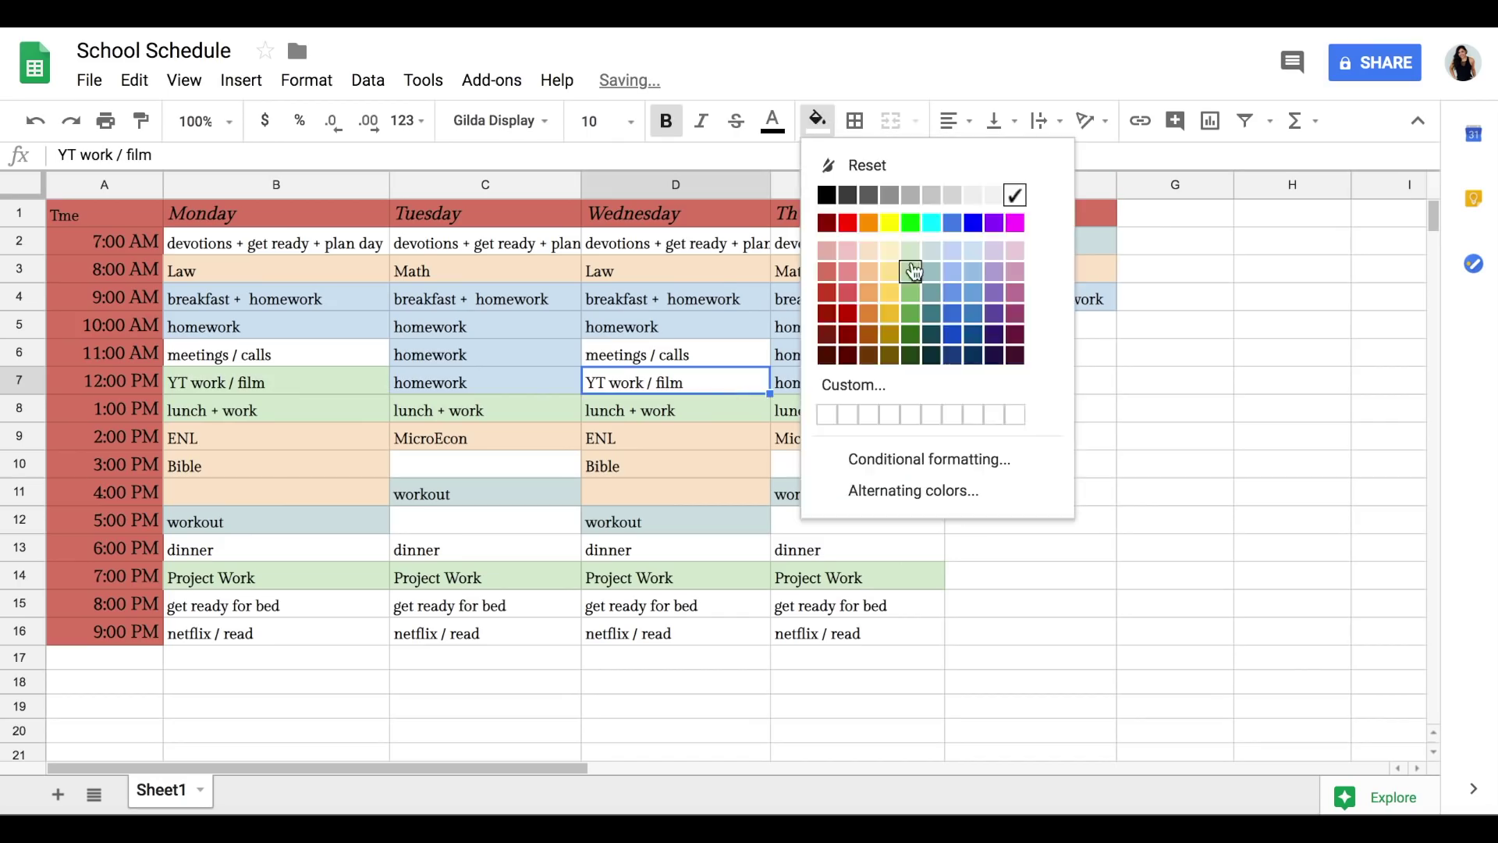
click(910, 250)
click(956, 657)
click(982, 348)
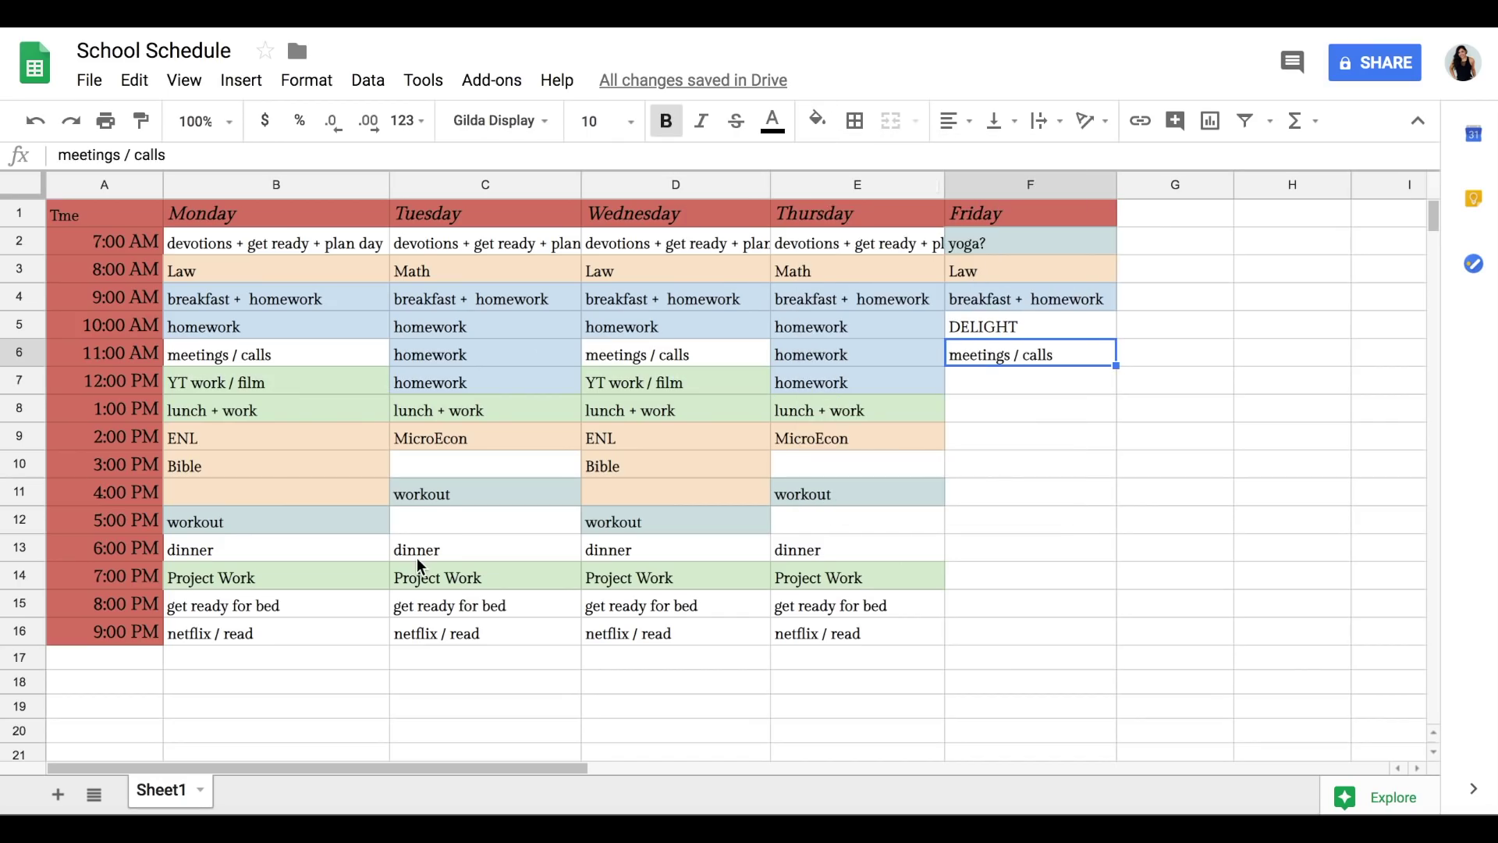